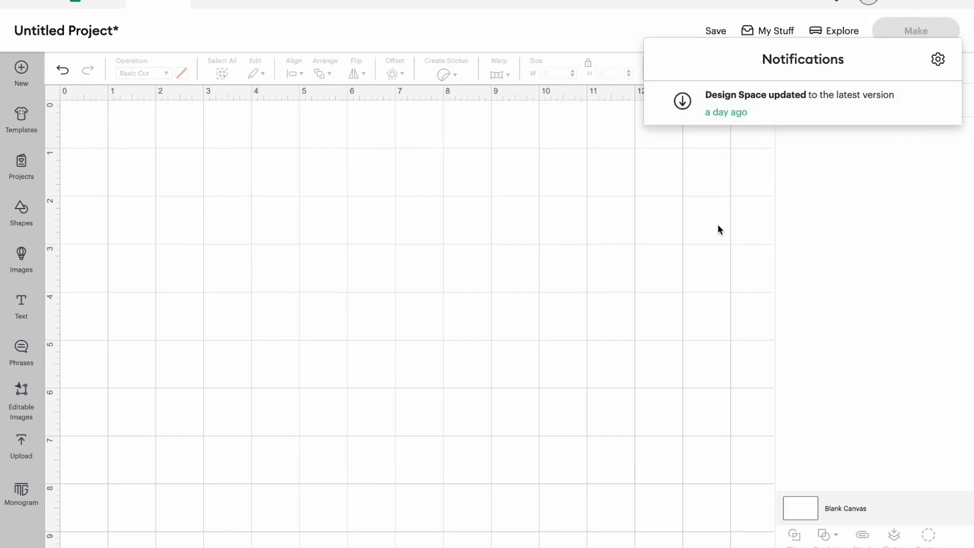
# - Close the Notifications panel so the empty canvas shows only the Blank Canvas layer
pyautogui.click(739, 172)
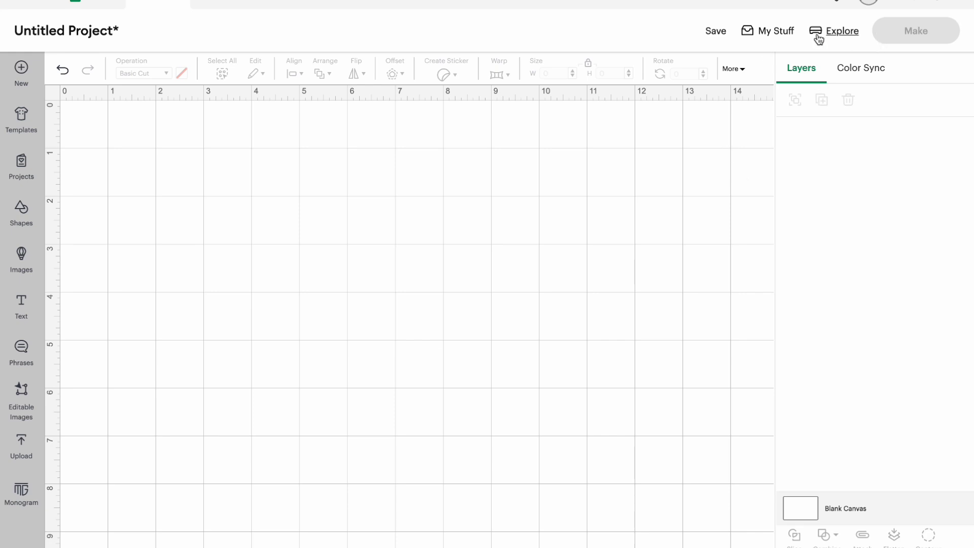
pyautogui.click(872, 4)
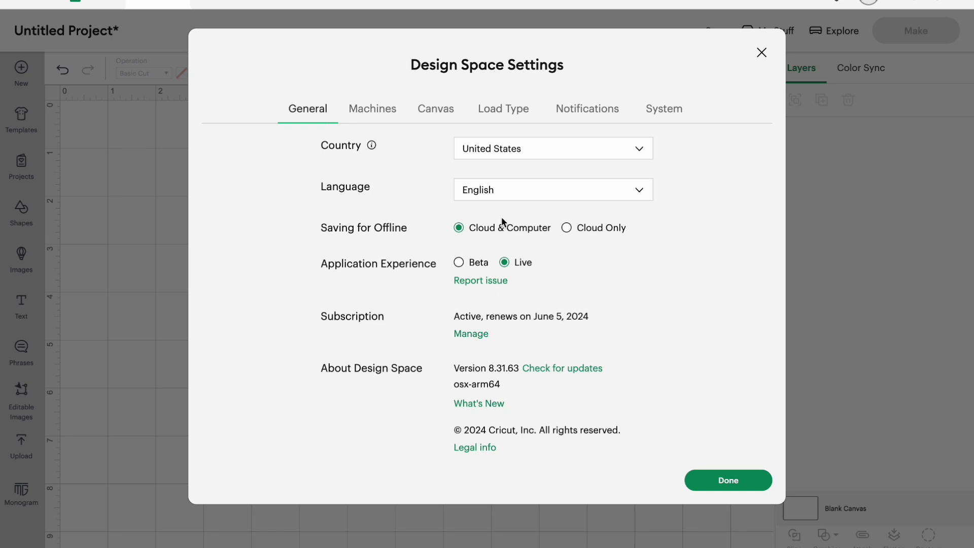
pyautogui.click(755, 480)
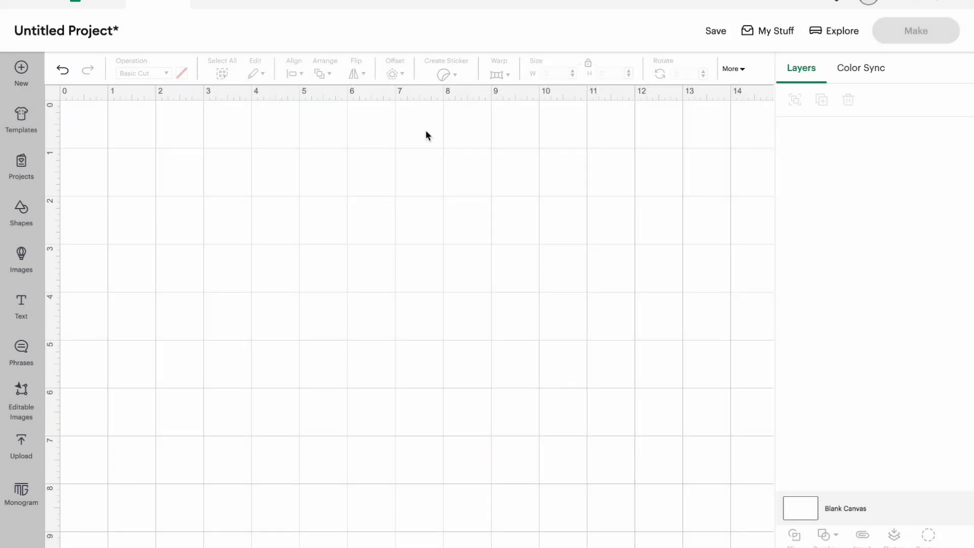
pyautogui.click(25, 223)
pyautogui.click(90, 253)
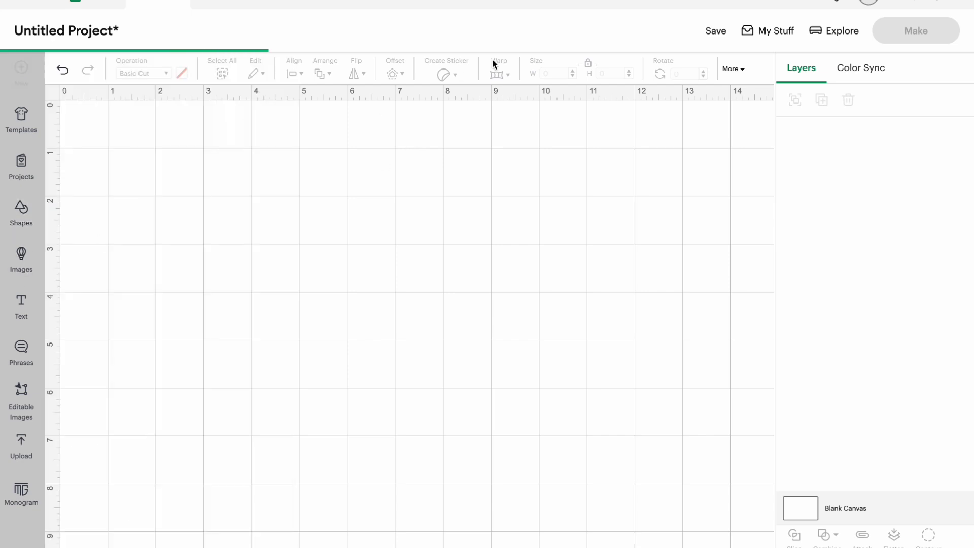
pyautogui.click(440, 75)
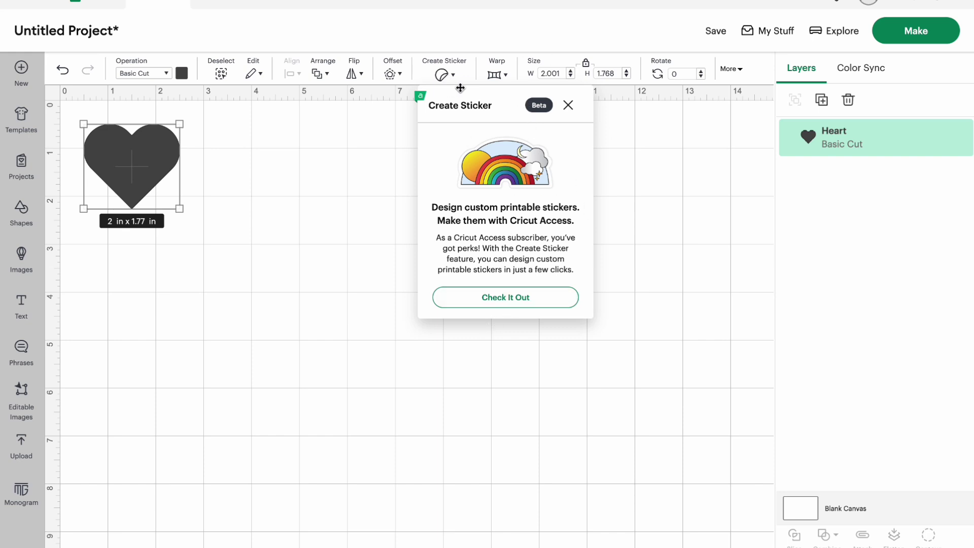
pyautogui.click(339, 199)
pyautogui.click(150, 147)
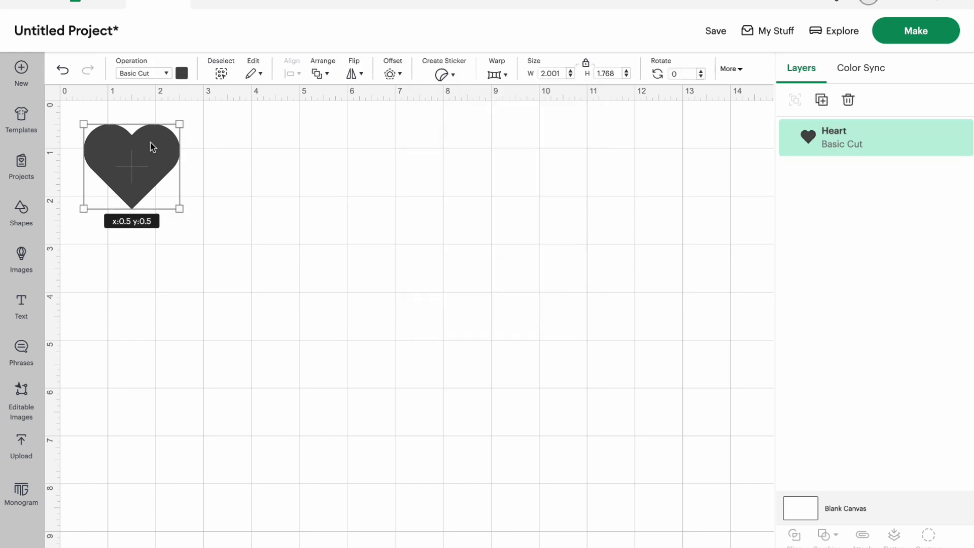
pyautogui.press('Delete')
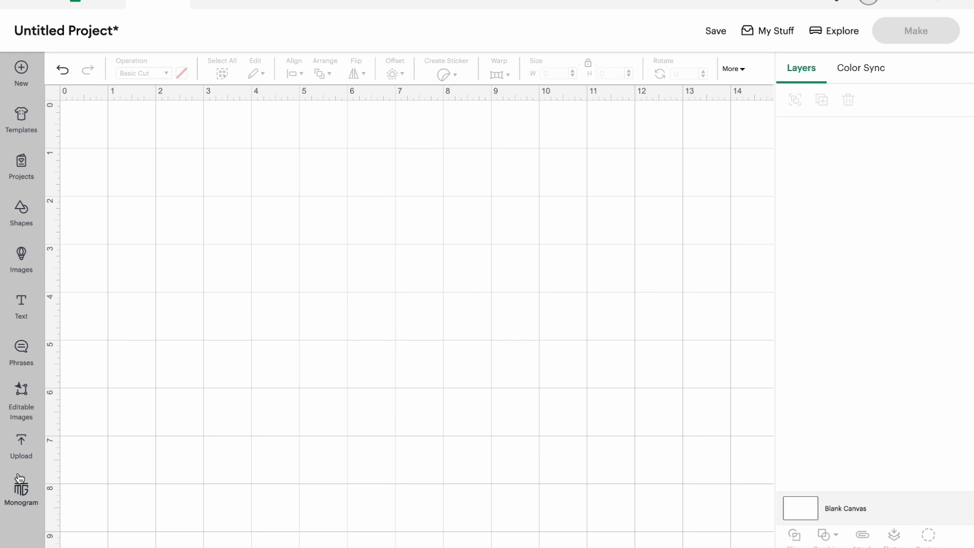
# - Upload the Stitch image file from the computer and bring it into Background Remover
pyautogui.click(29, 453)
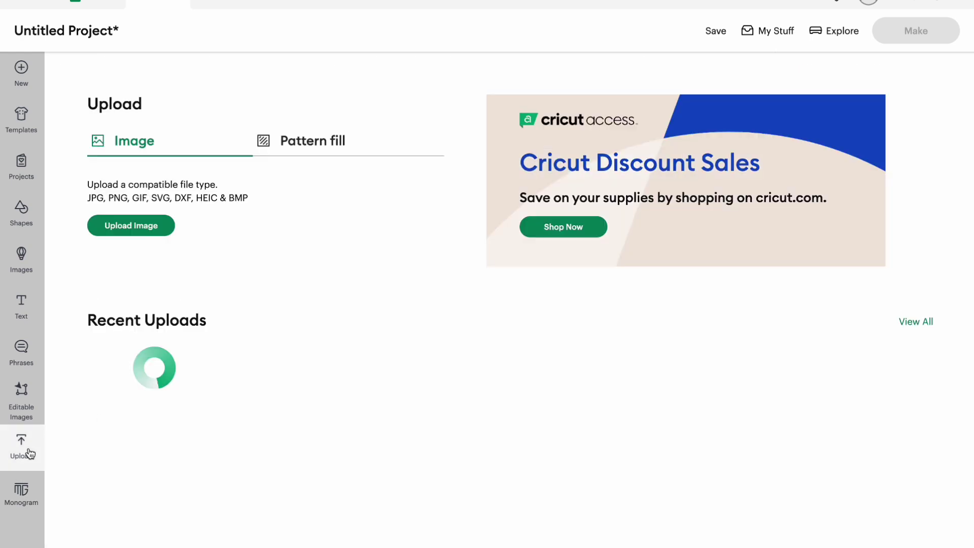
pyautogui.click(131, 224)
pyautogui.click(522, 359)
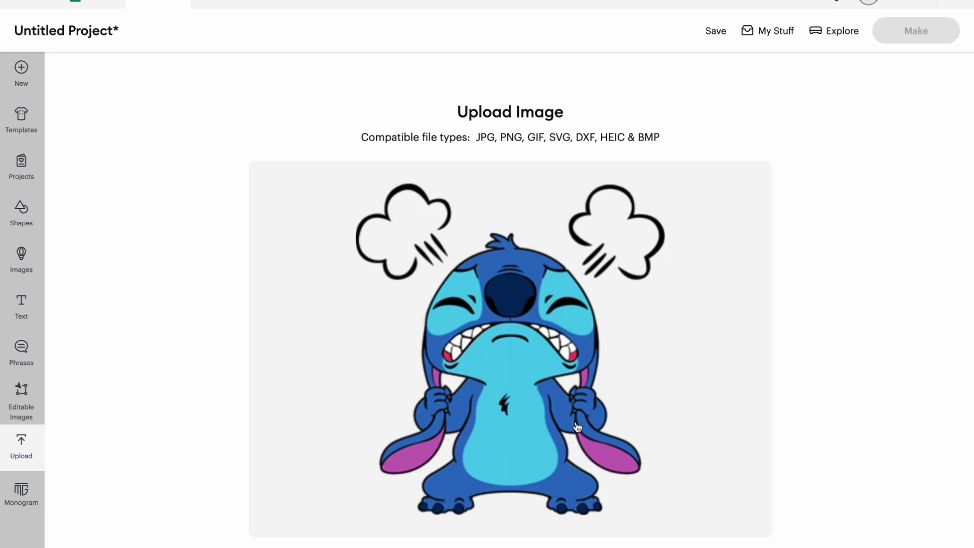
pyautogui.scroll(-1, 591, 296)
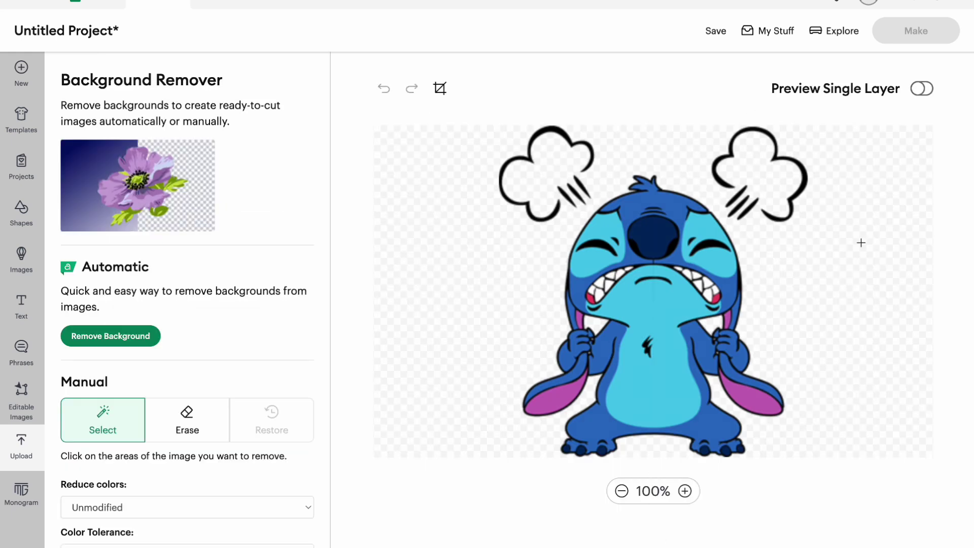
# - Try automatic Remove Background on the Stitch image, revert it, and continue to conversion options
pyautogui.click(436, 284)
pyautogui.click(144, 336)
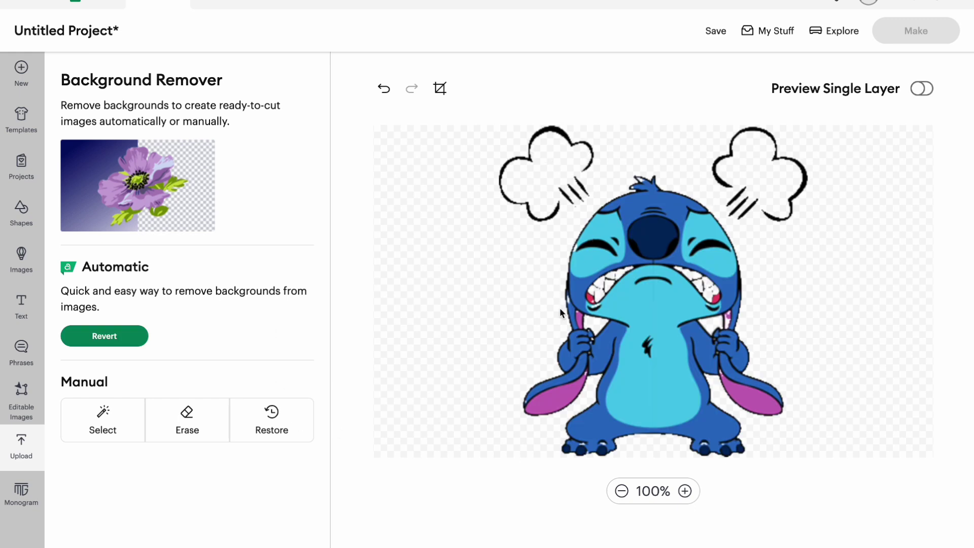
pyautogui.click(100, 337)
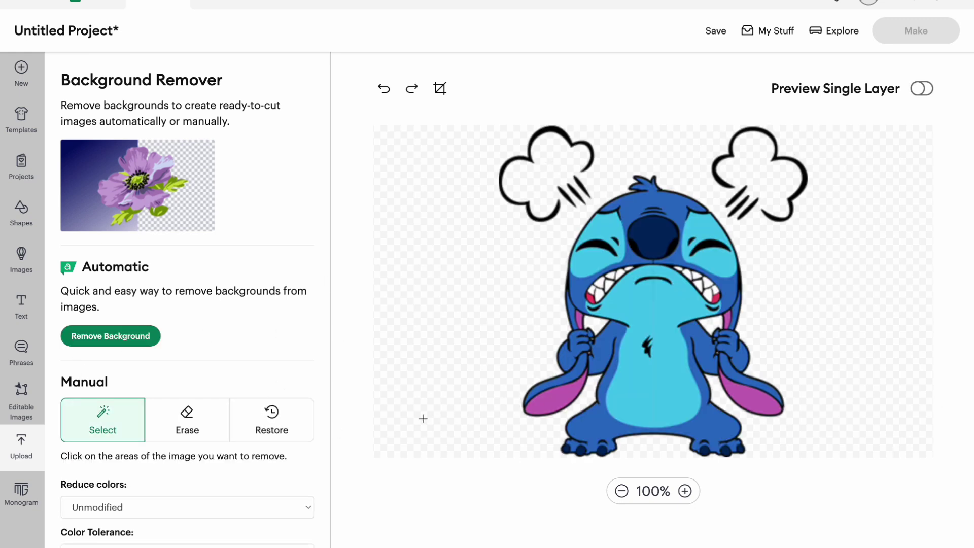
pyautogui.scroll(-1, 173, 507)
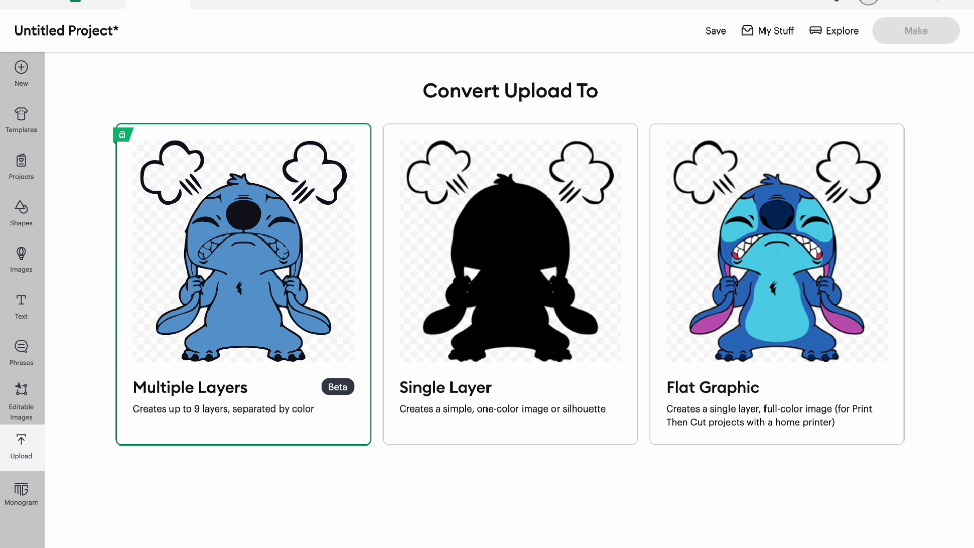
# - Compare Flat Graphic and Single Layer, then choose Multiple Layers and dismiss the Beta popup
pyautogui.click(853, 369)
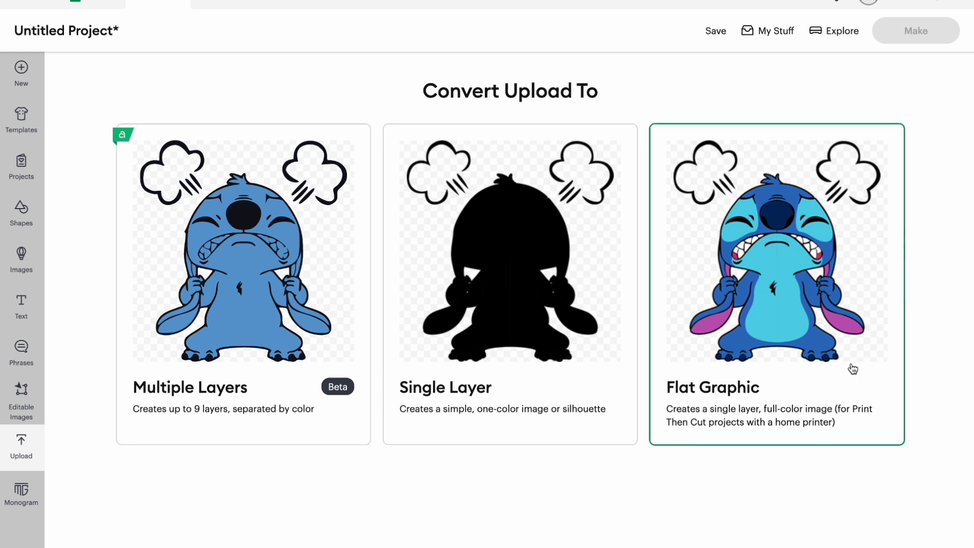
pyautogui.click(493, 285)
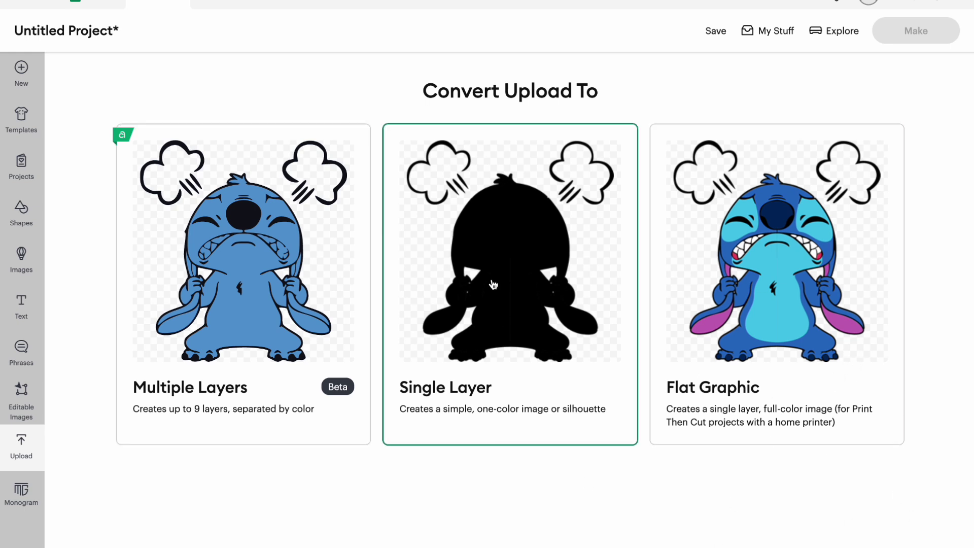
pyautogui.click(274, 292)
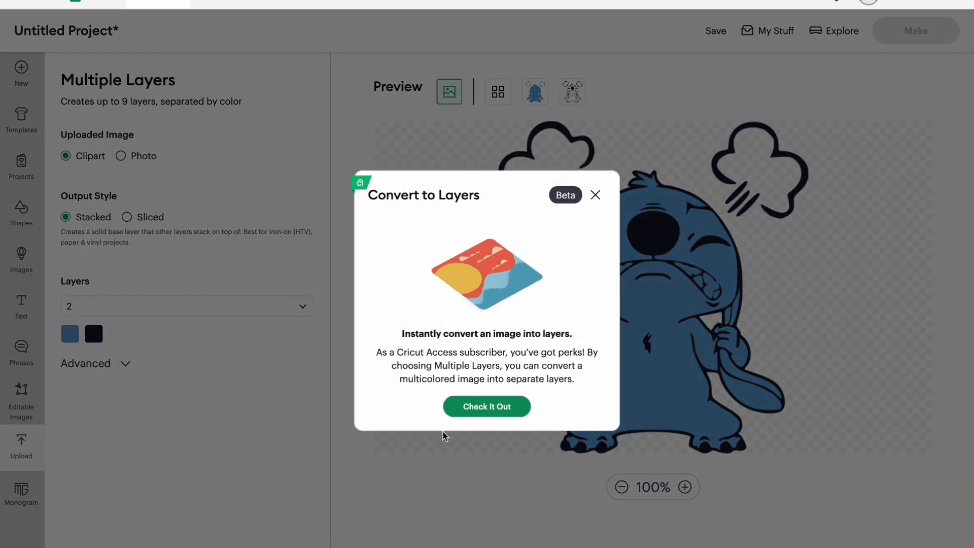
pyautogui.click(491, 405)
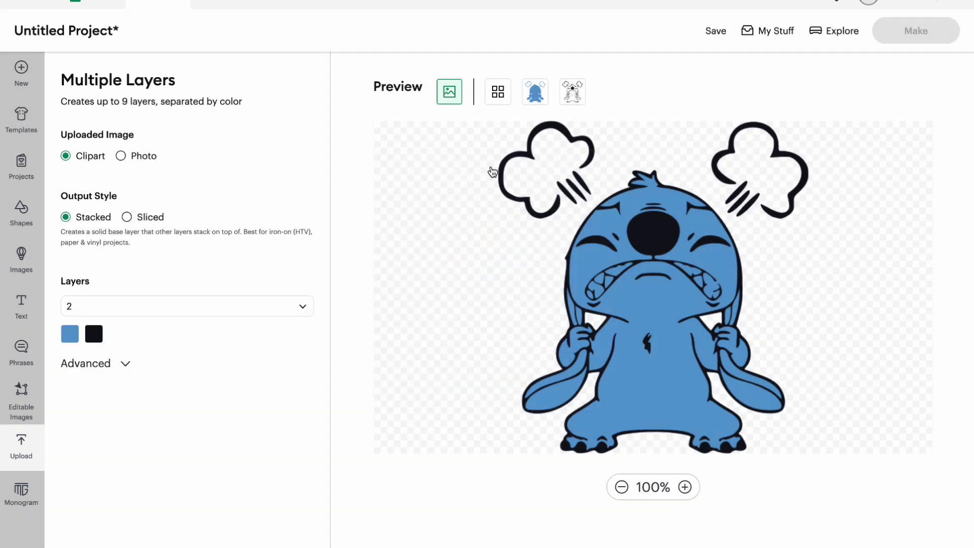
# - Split Stitch into 7 colour layers and preview the pink, cyan, outline and navy layers individually
pyautogui.click(90, 314)
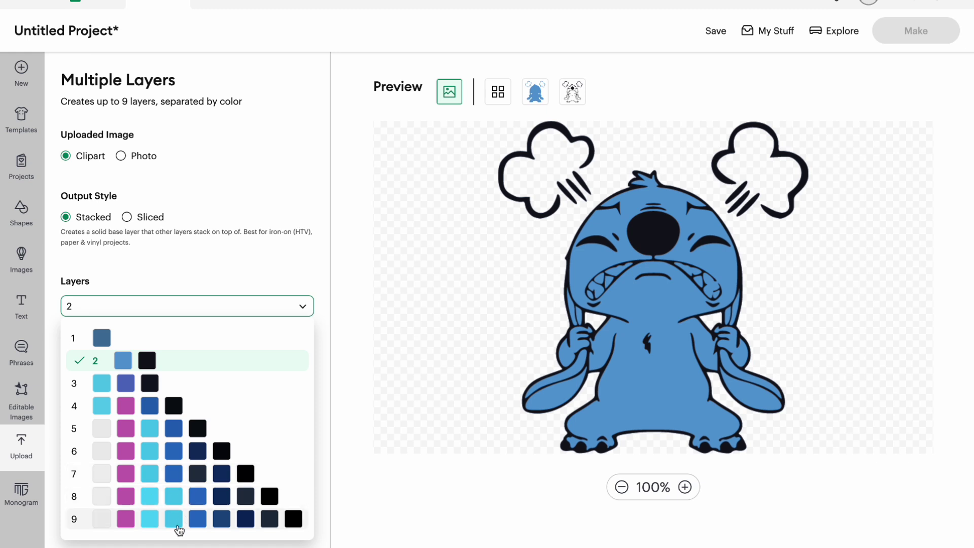
pyautogui.click(171, 480)
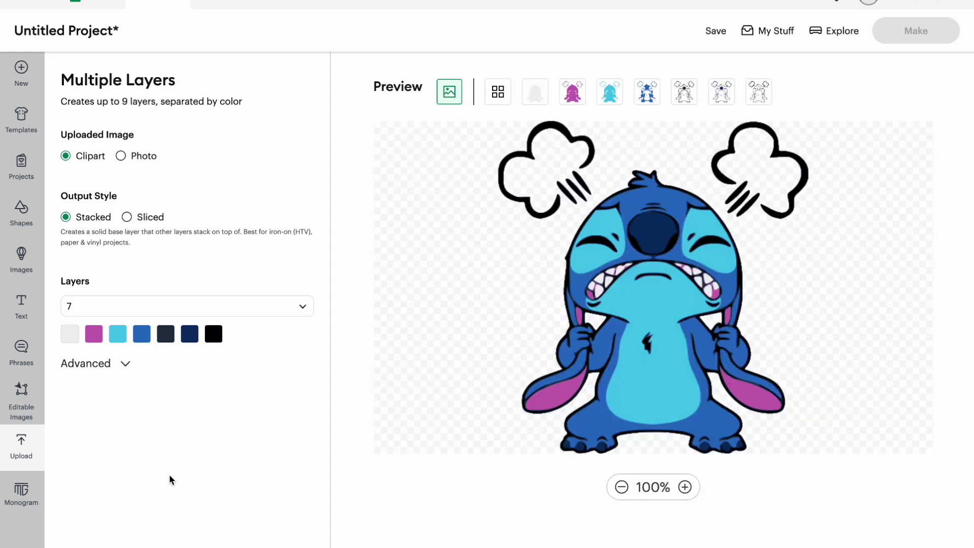
pyautogui.click(584, 97)
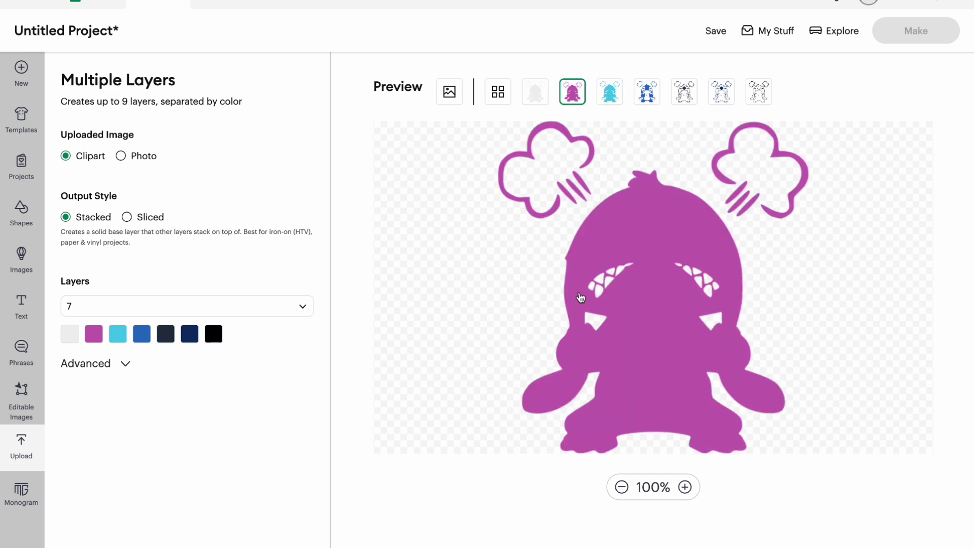
pyautogui.click(604, 104)
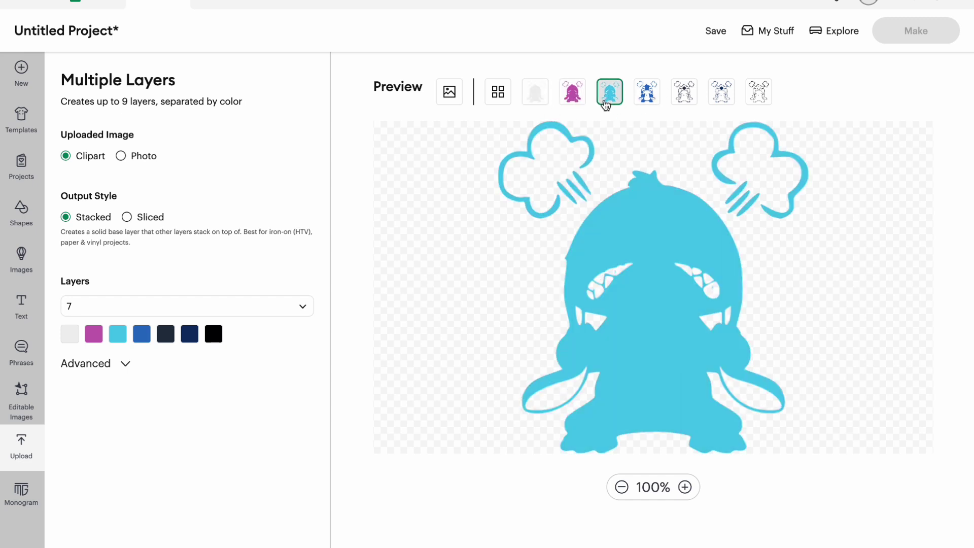
pyautogui.click(682, 101)
pyautogui.click(719, 98)
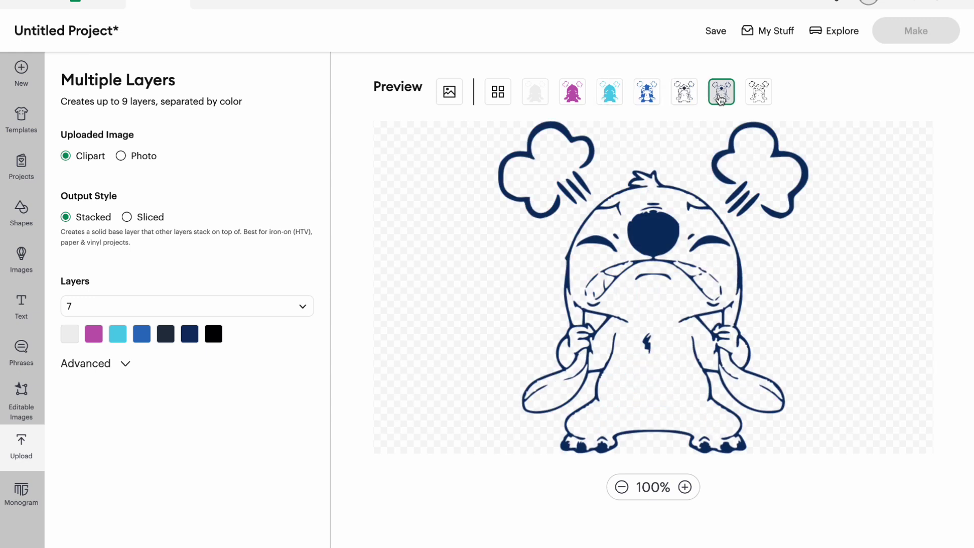
pyautogui.click(231, 306)
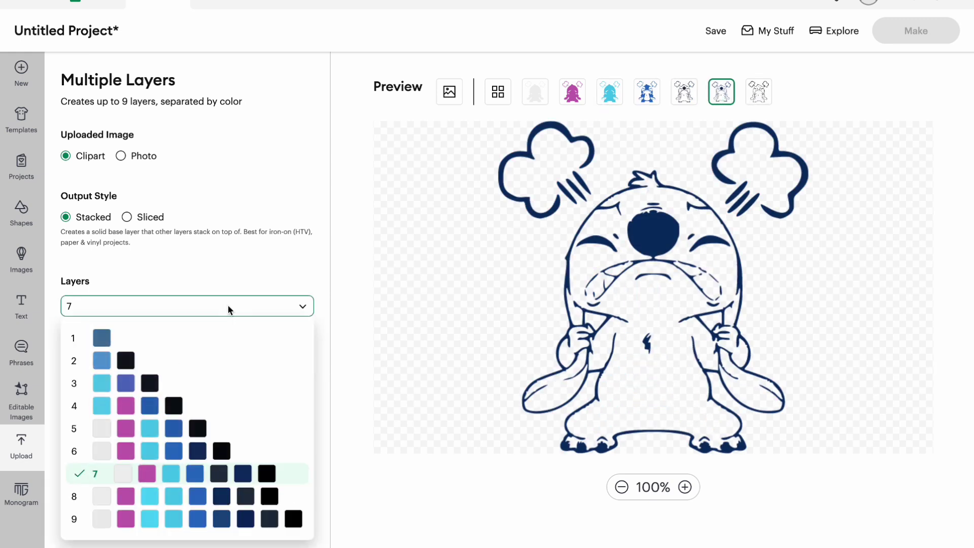
# - Preview the 4-layer split's cyan, magenta, blue and black layers, then switch to 5 layers
pyautogui.click(193, 401)
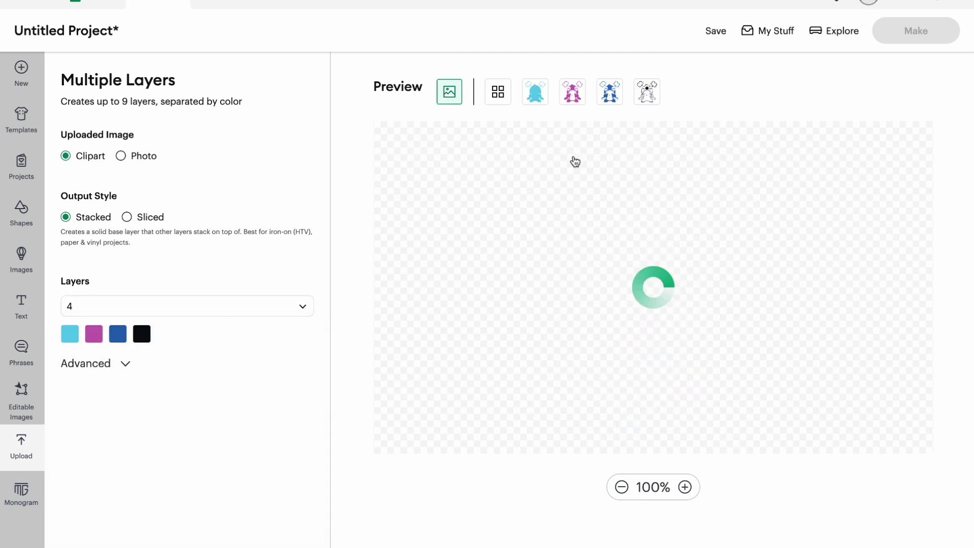
pyautogui.click(537, 96)
pyautogui.click(577, 94)
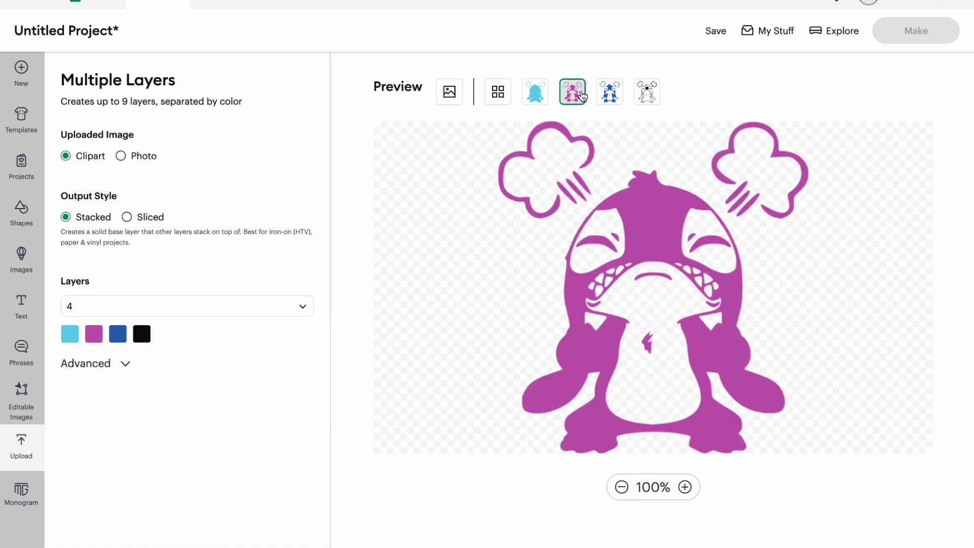
pyautogui.click(610, 101)
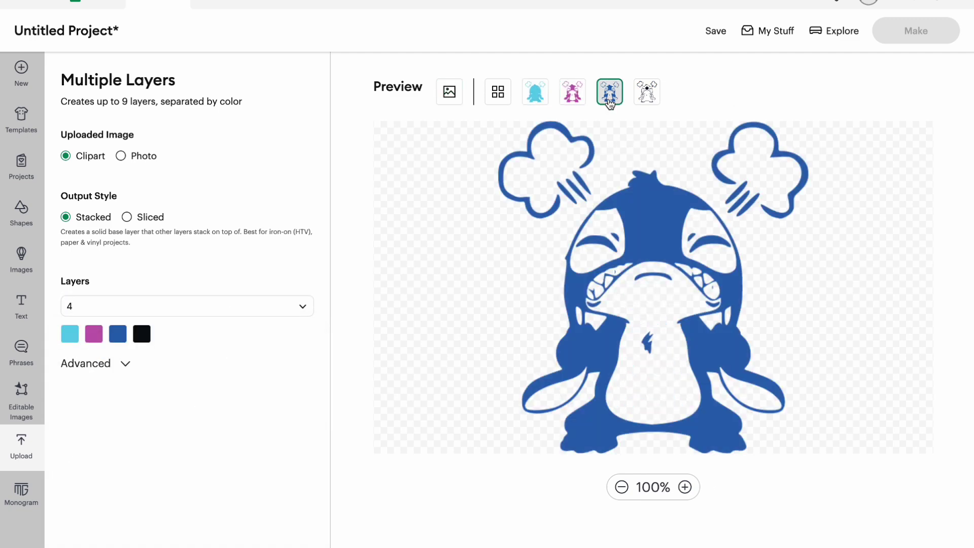
pyautogui.click(645, 102)
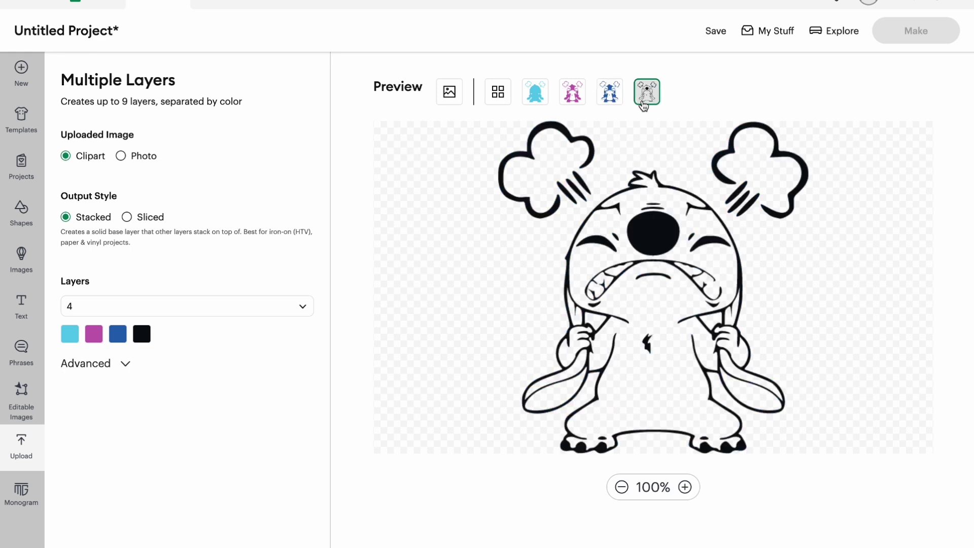
pyautogui.click(643, 104)
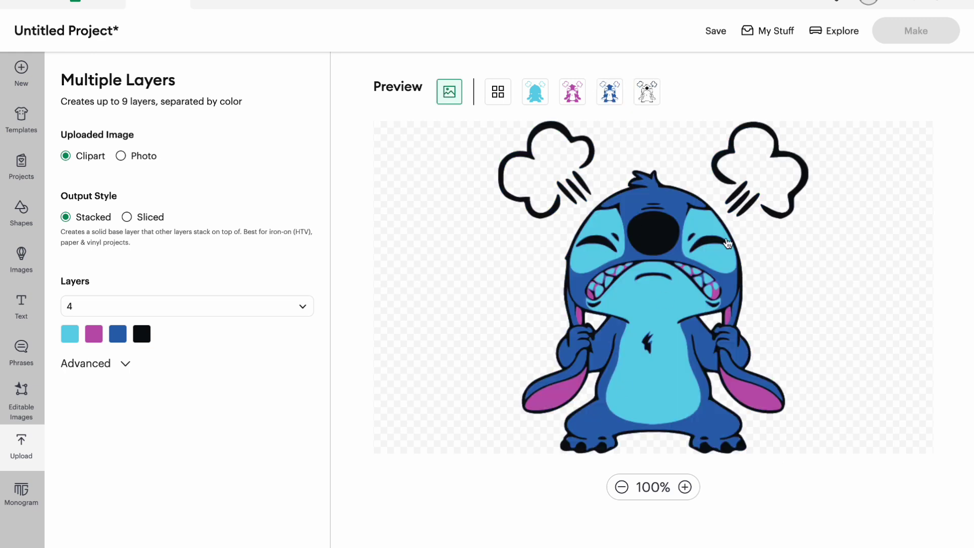
pyautogui.click(90, 305)
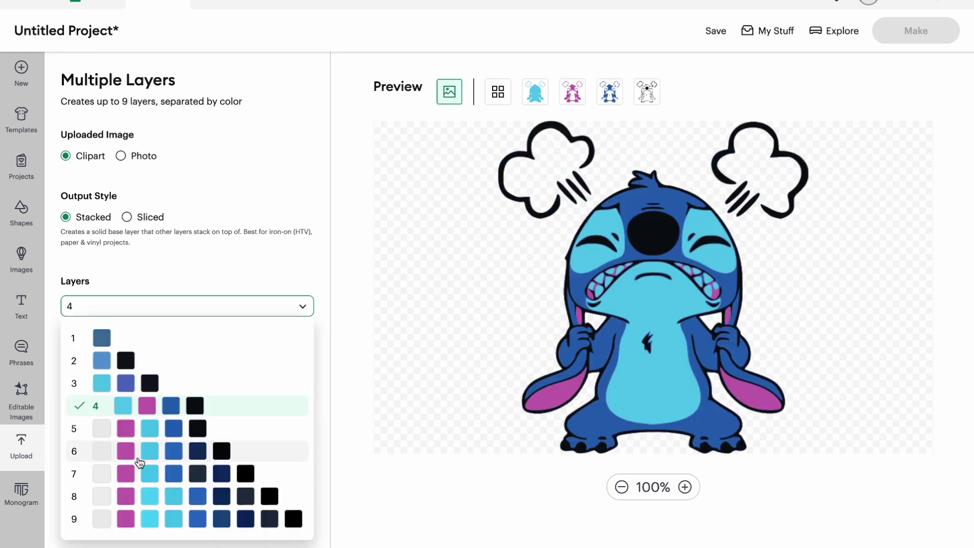
pyautogui.click(146, 432)
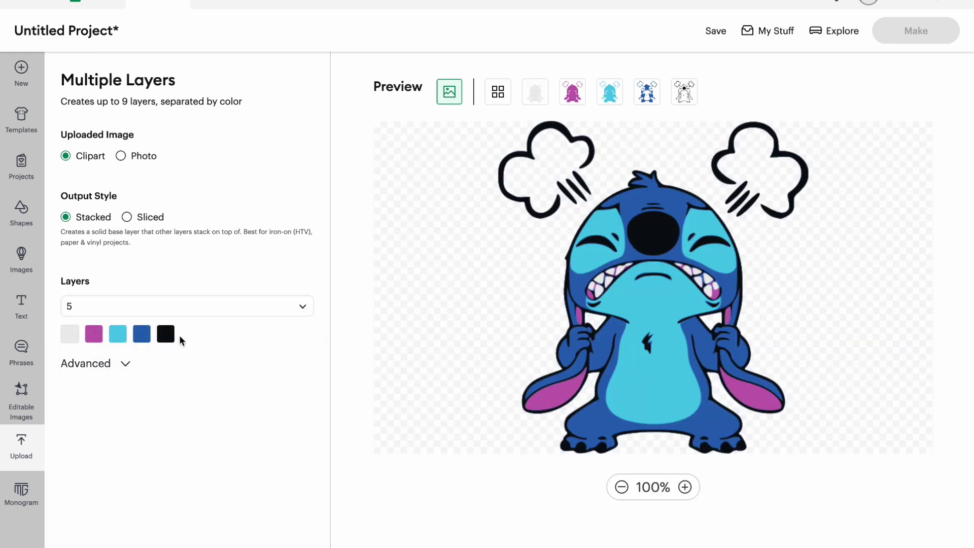
pyautogui.click(690, 92)
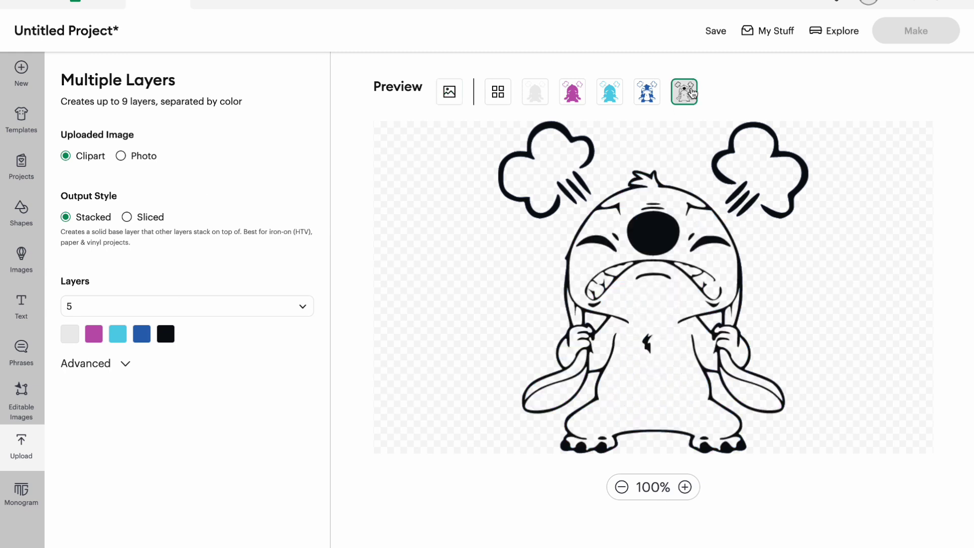
pyautogui.click(450, 100)
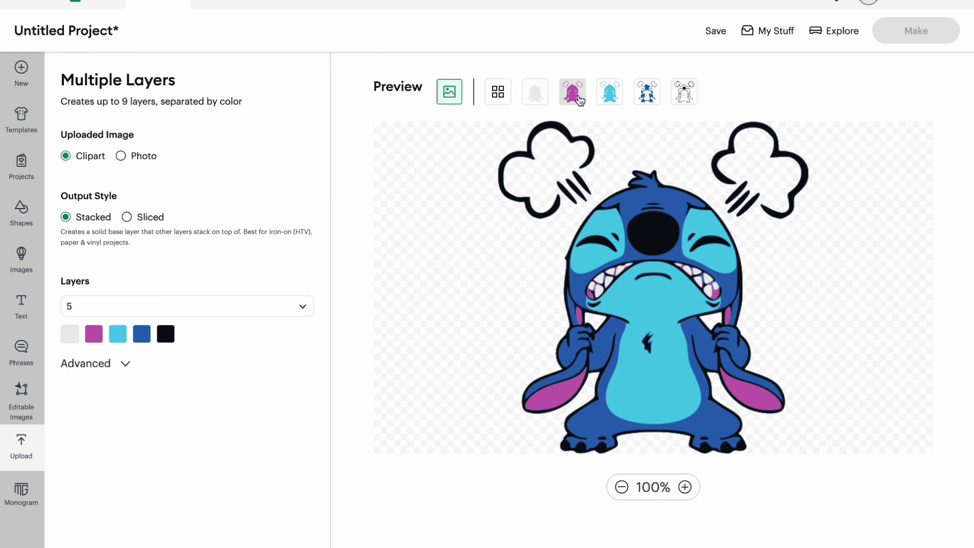
pyautogui.click(543, 101)
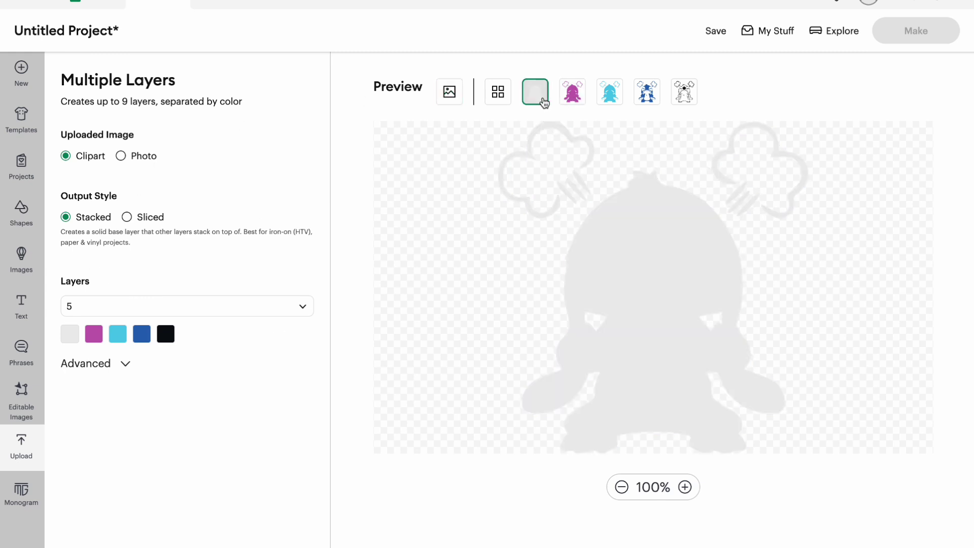
pyautogui.click(688, 100)
pyautogui.click(646, 96)
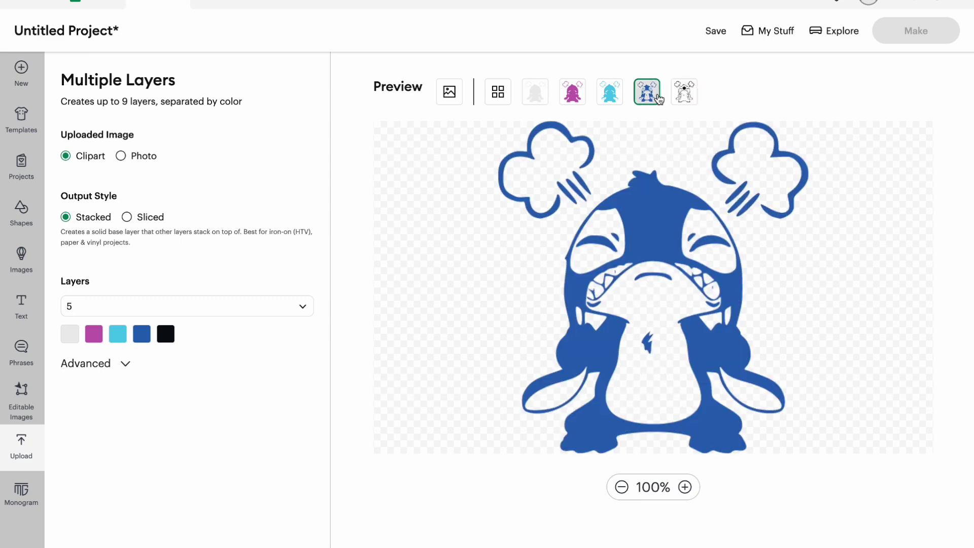
pyautogui.click(609, 99)
pyautogui.click(569, 101)
pyautogui.click(533, 99)
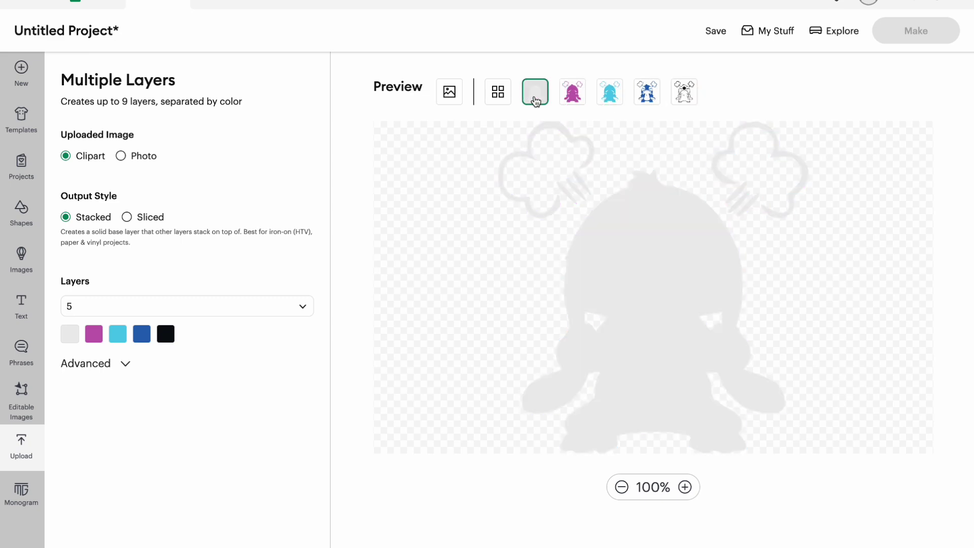
pyautogui.click(448, 101)
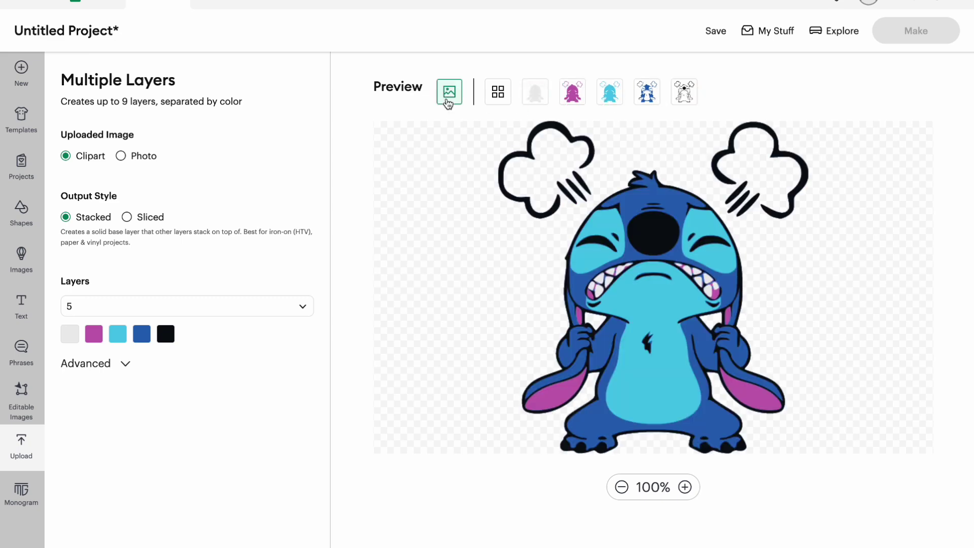
pyautogui.click(539, 91)
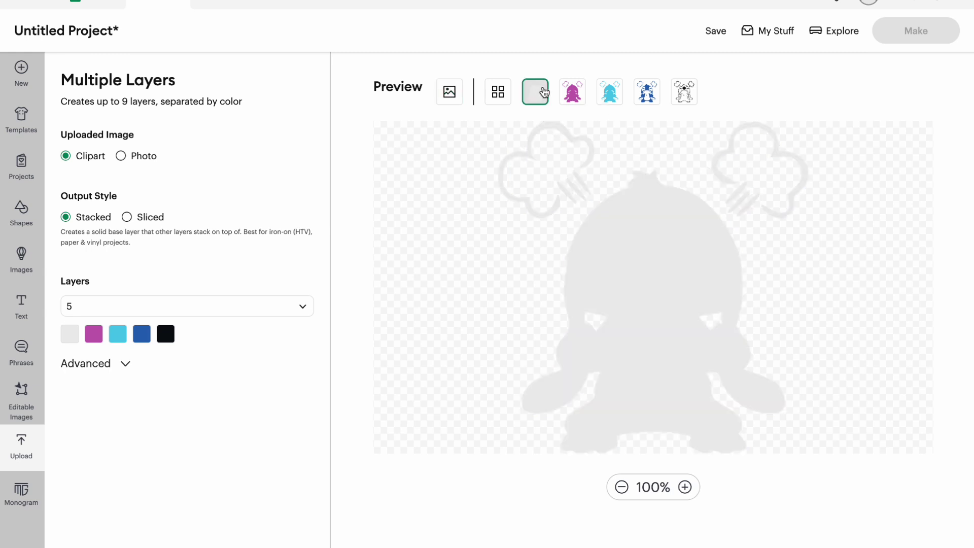
pyautogui.click(678, 101)
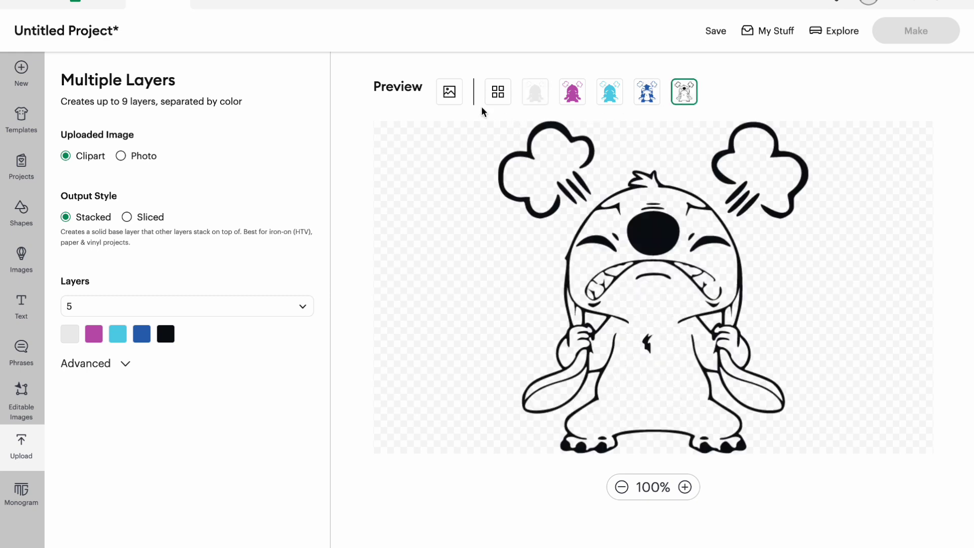
pyautogui.click(459, 101)
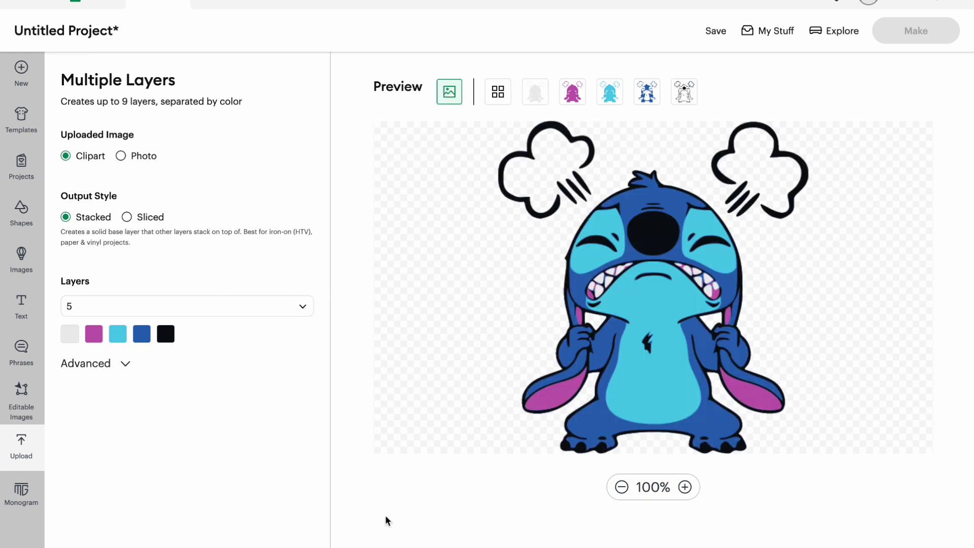
# - Switch to Sliced output and preview the near-white, magenta, cyan, blue and black layers
pyautogui.click(127, 217)
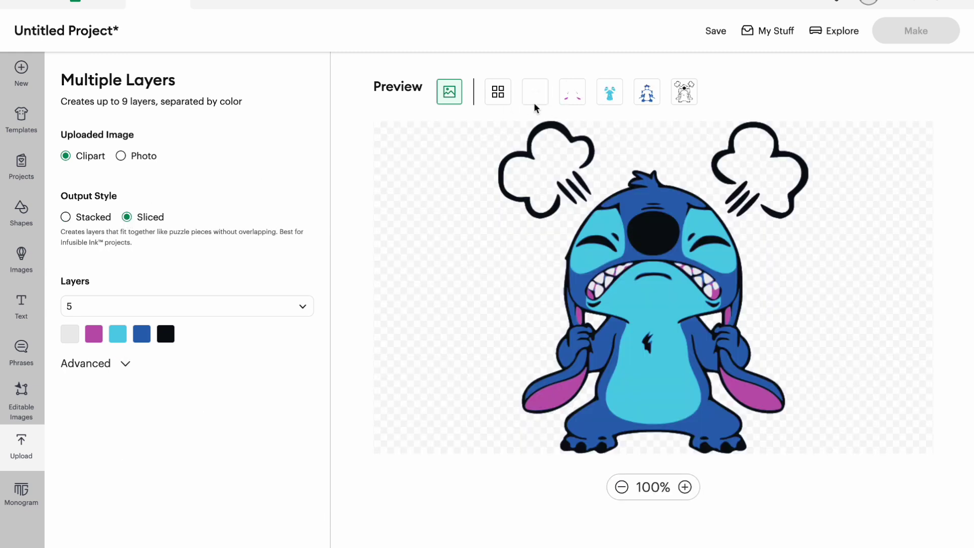
pyautogui.click(542, 97)
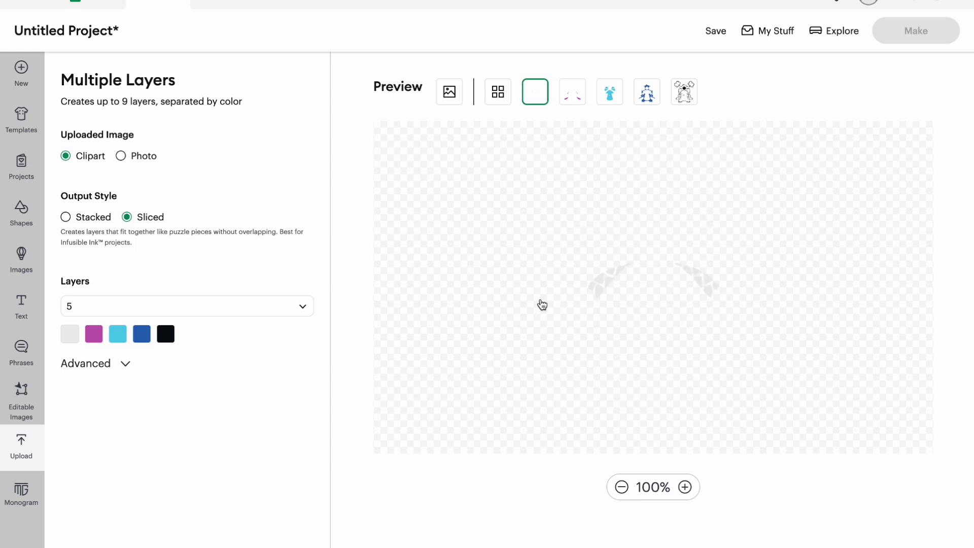
pyautogui.click(562, 103)
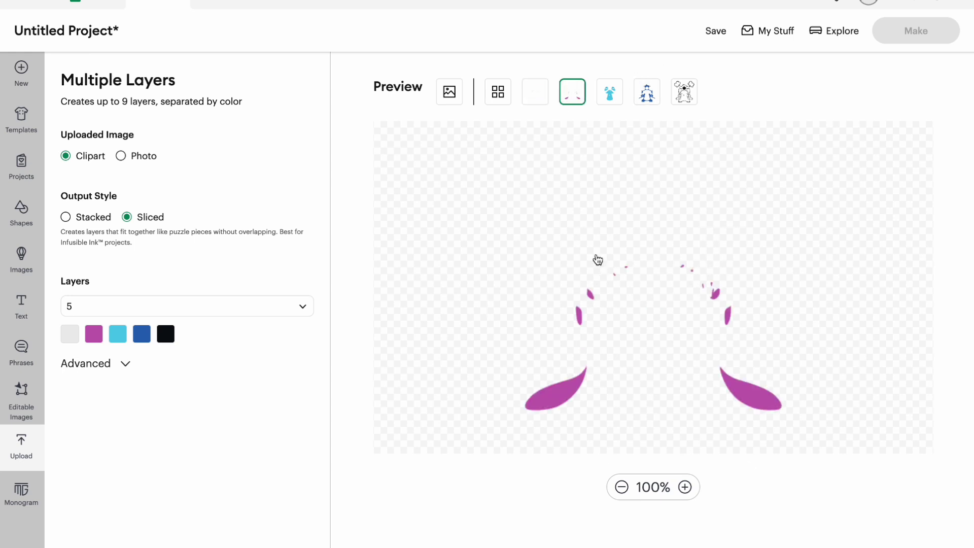
pyautogui.click(616, 108)
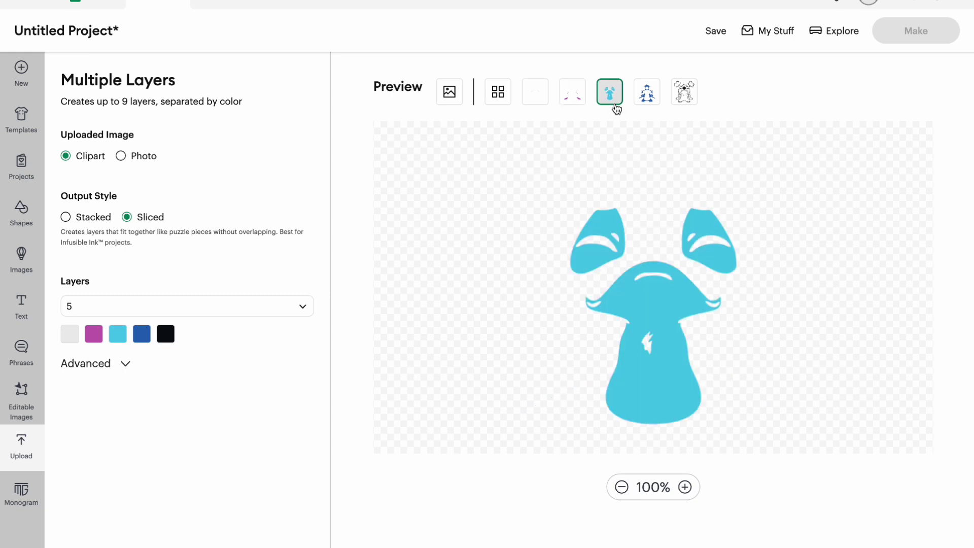
pyautogui.click(657, 96)
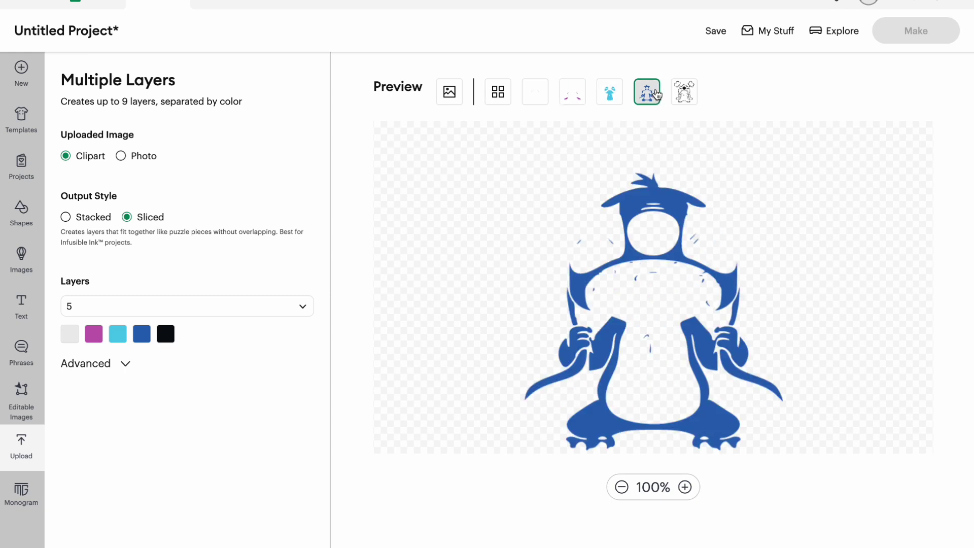
pyautogui.click(683, 96)
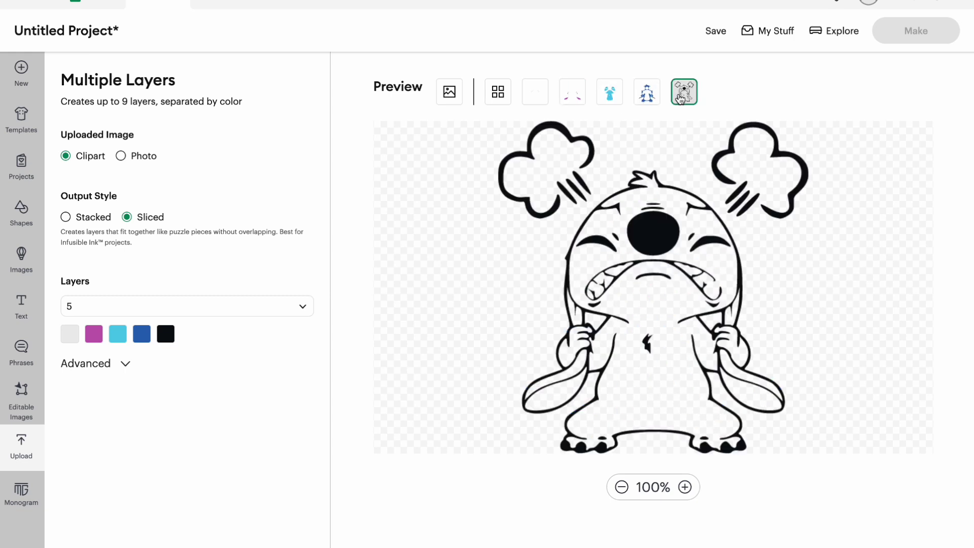
# - Re-check the sliced blue, cyan, magenta and near-white layers, then return to the full composite
pyautogui.click(647, 99)
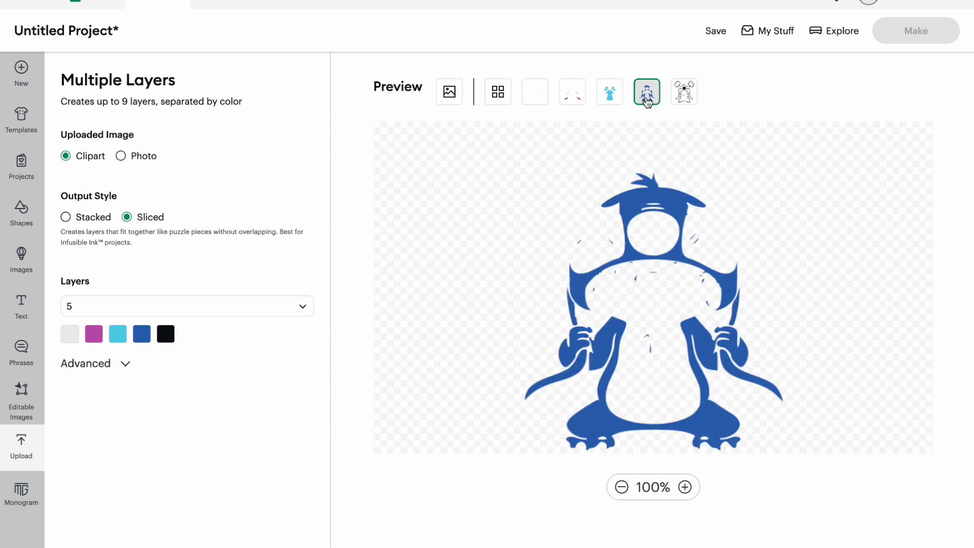
pyautogui.click(612, 98)
pyautogui.click(578, 102)
pyautogui.click(541, 100)
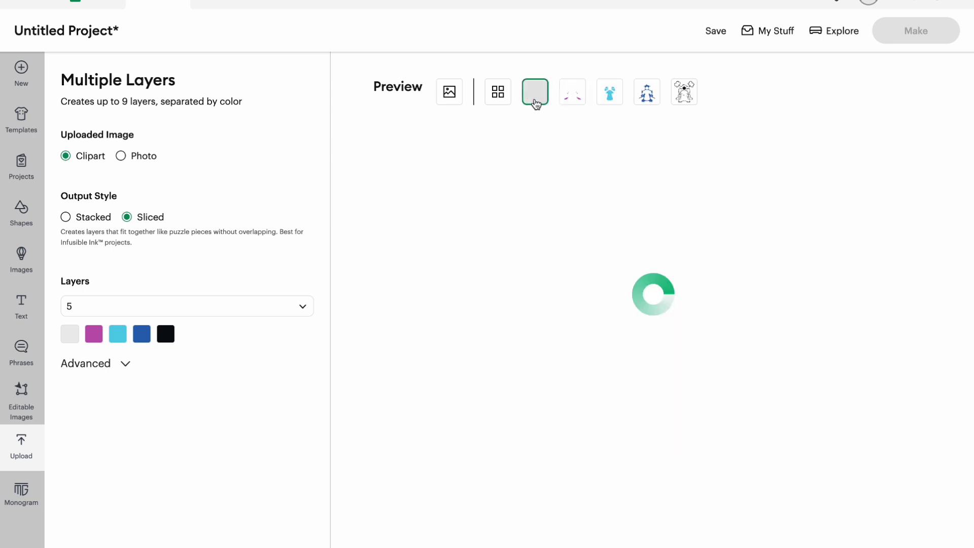
pyautogui.click(613, 96)
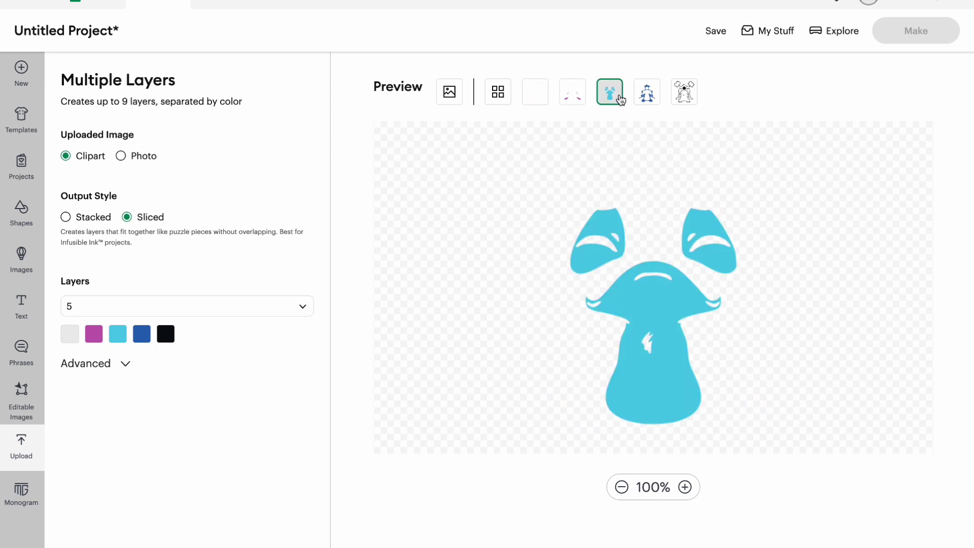
pyautogui.click(571, 93)
pyautogui.click(531, 90)
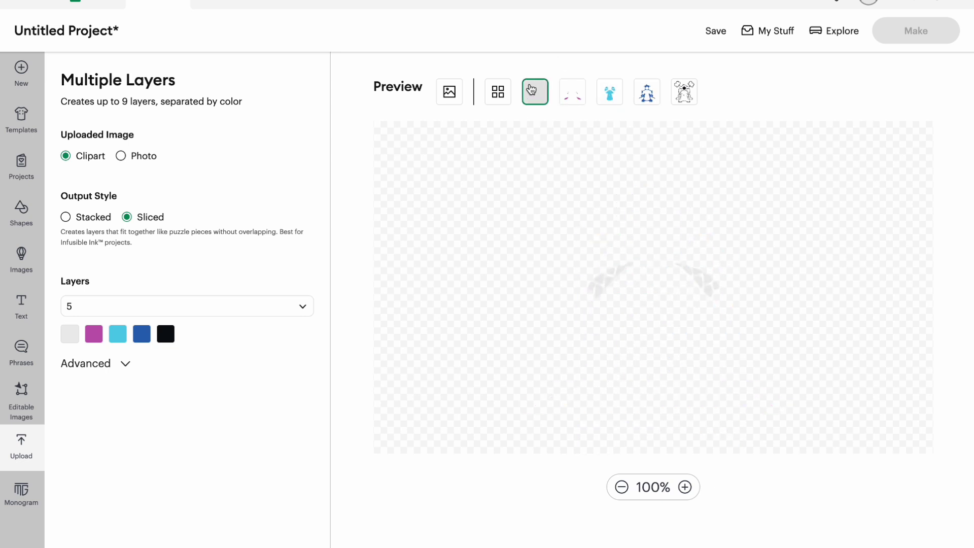
pyautogui.click(451, 92)
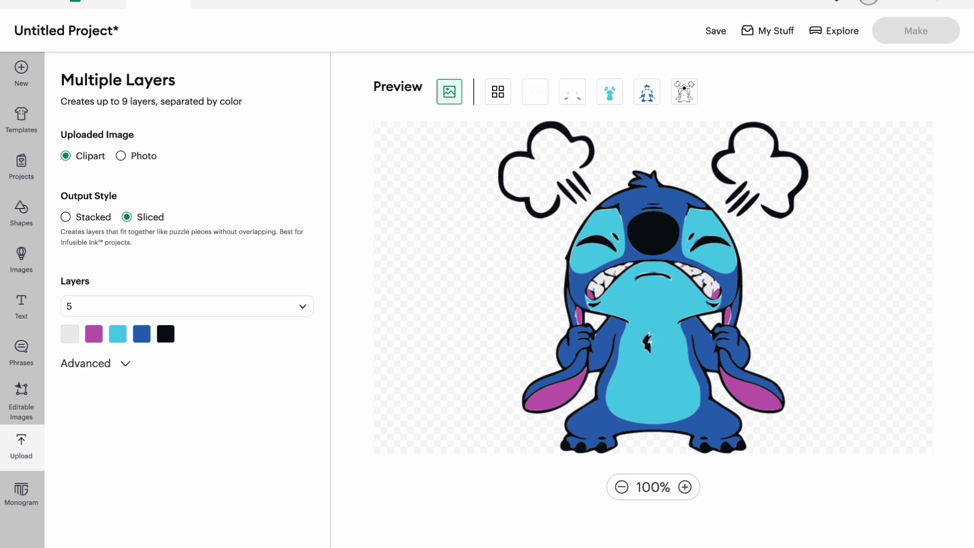
# - Return to Stacked output and set edge smoothing to None after trying Low and High
pyautogui.click(65, 216)
pyautogui.click(124, 362)
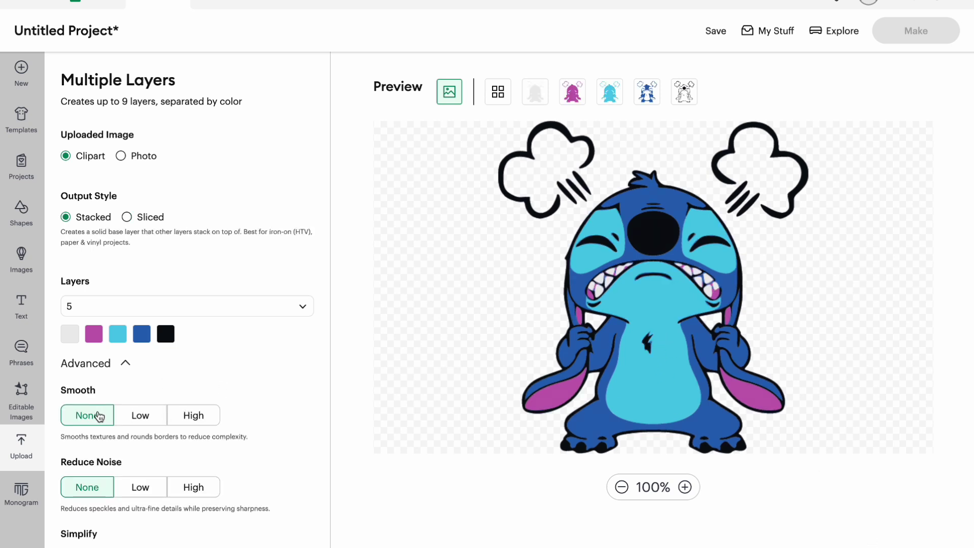
pyautogui.click(155, 416)
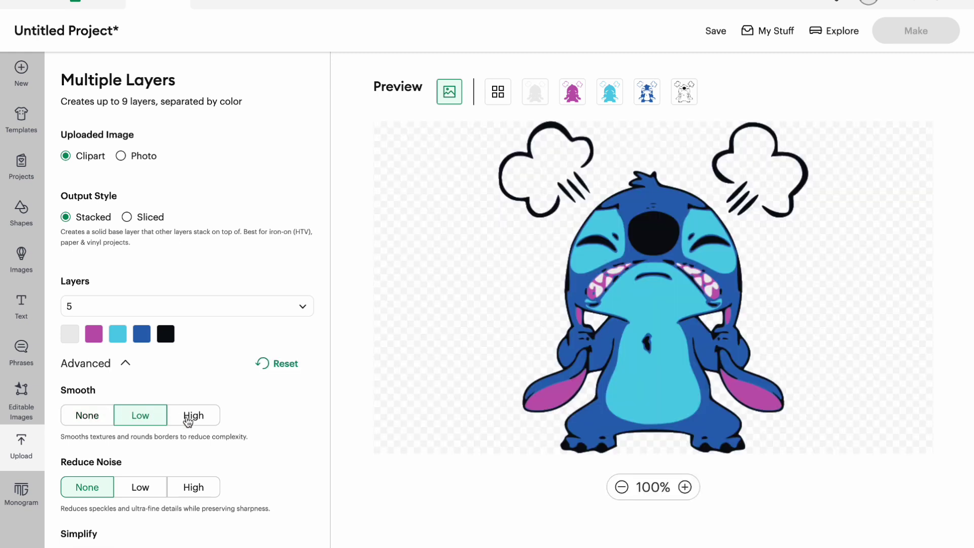
pyautogui.click(188, 420)
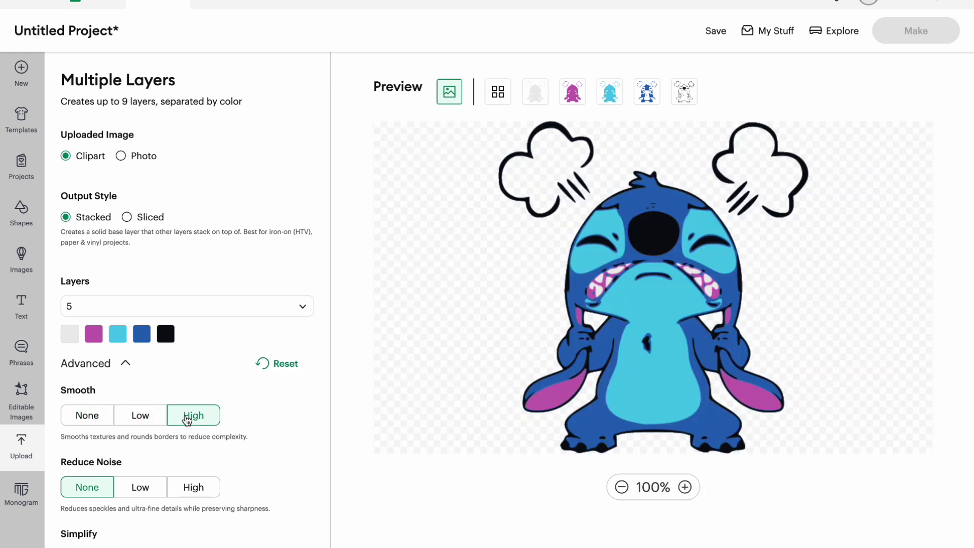
pyautogui.click(85, 422)
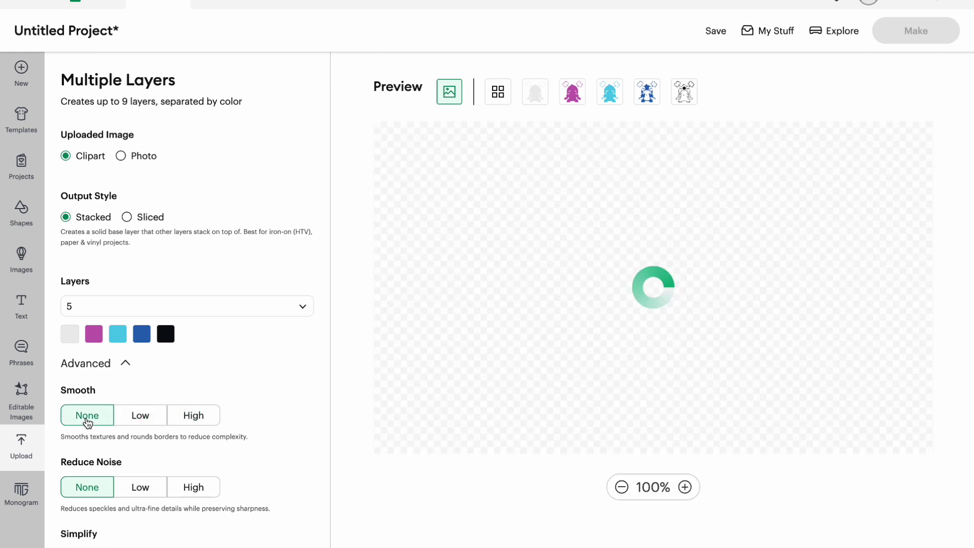
# - Set Reduce Noise and Simplify both to None after trying their Low and High values
pyautogui.scroll(-1, 156, 485)
pyautogui.click(201, 451)
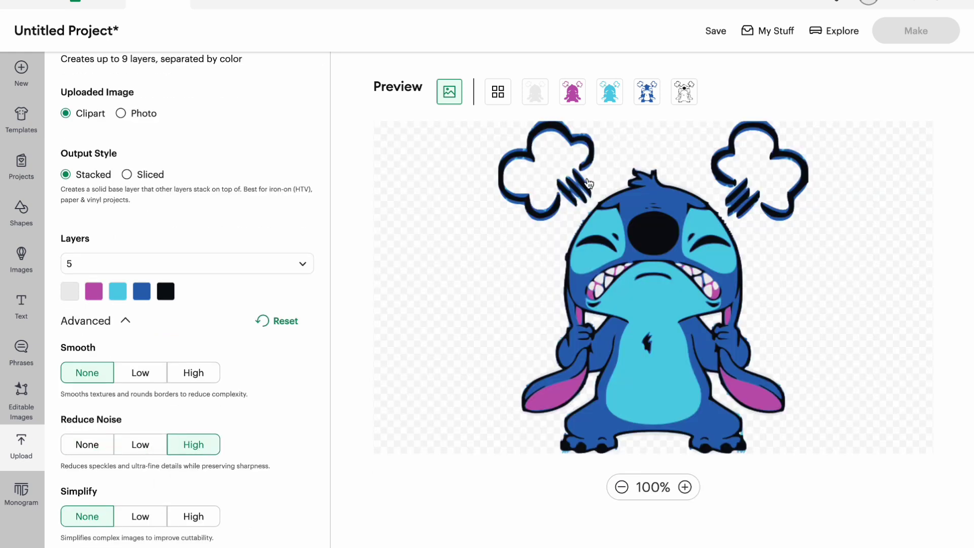
pyautogui.click(134, 447)
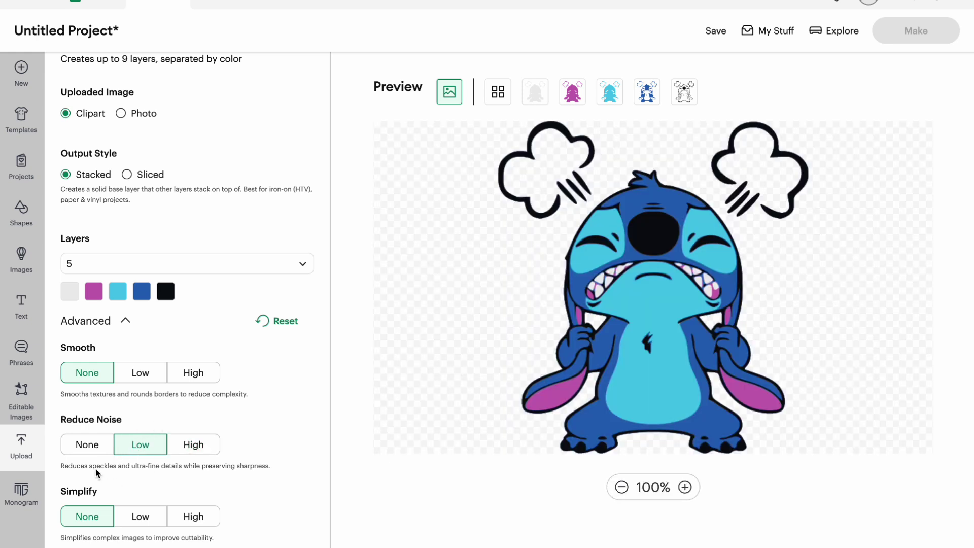
pyautogui.click(87, 447)
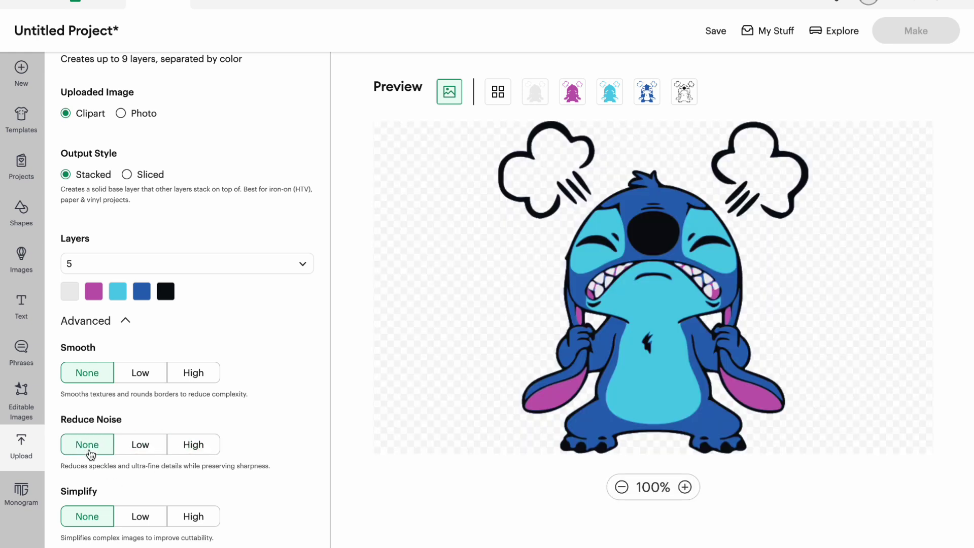
pyautogui.click(148, 519)
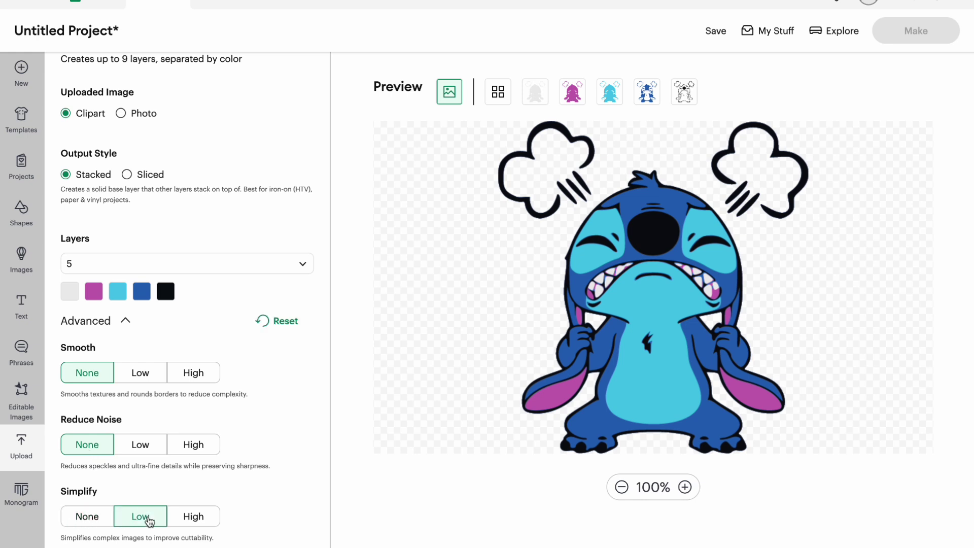
pyautogui.click(191, 519)
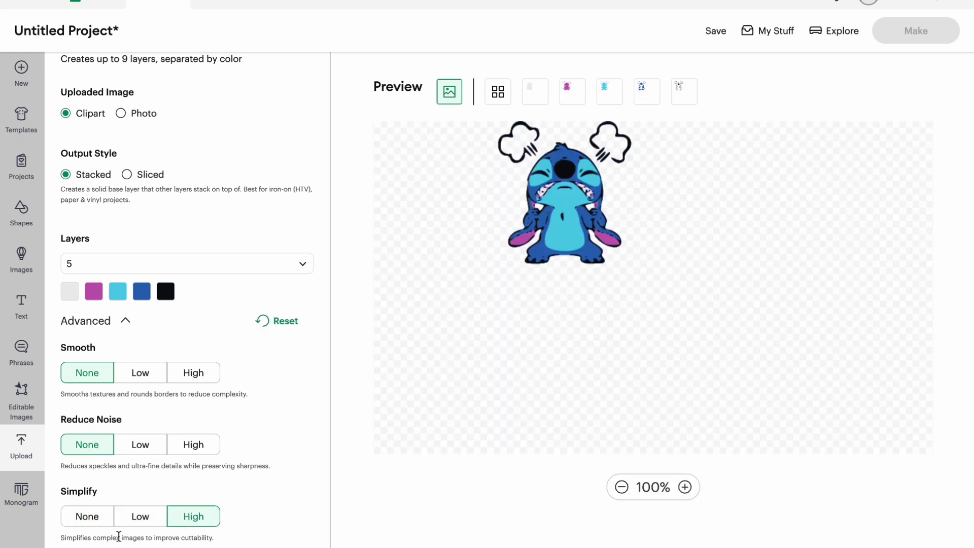
pyautogui.click(91, 517)
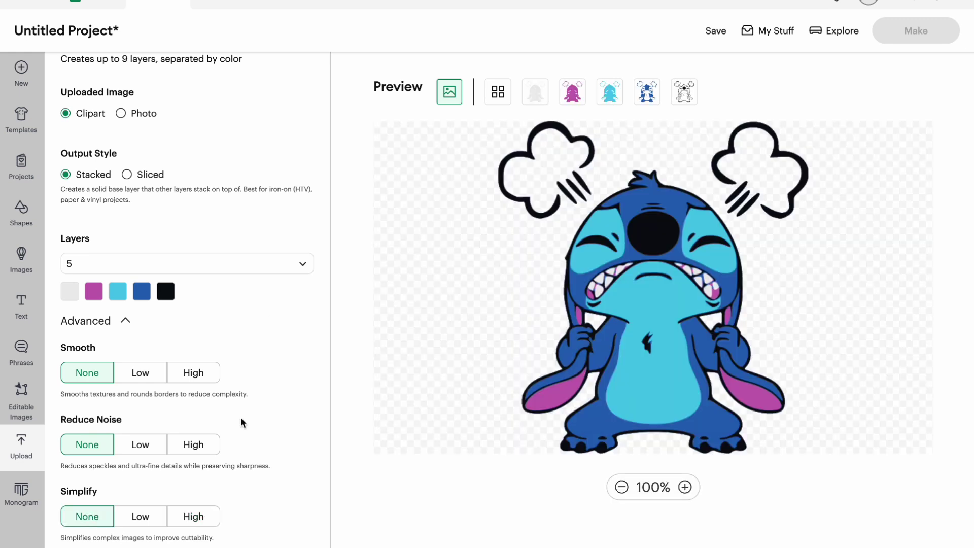
pyautogui.scroll(1, 240, 417)
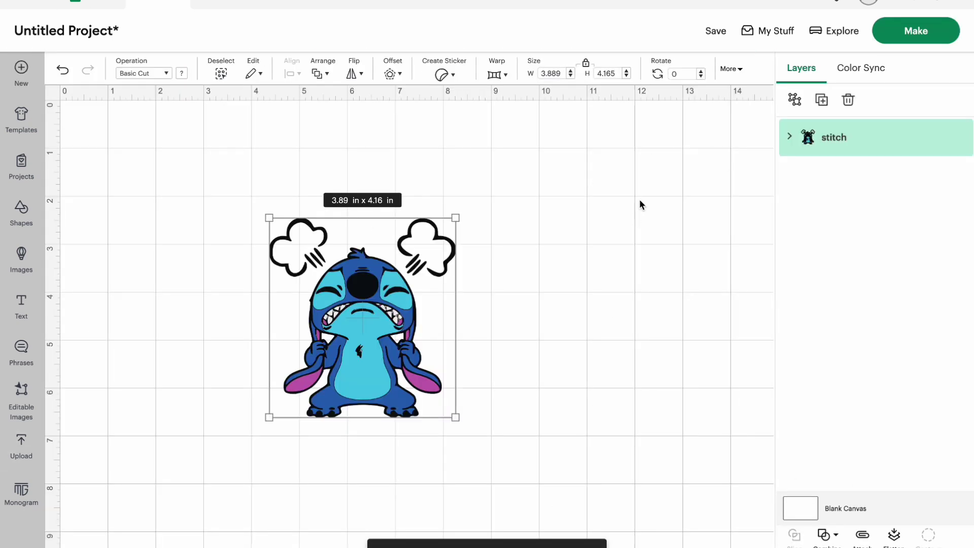
# - Expand the stitch group, enlarge it to 5.24 x 5.61 in, and select the top black layer
pyautogui.click(790, 137)
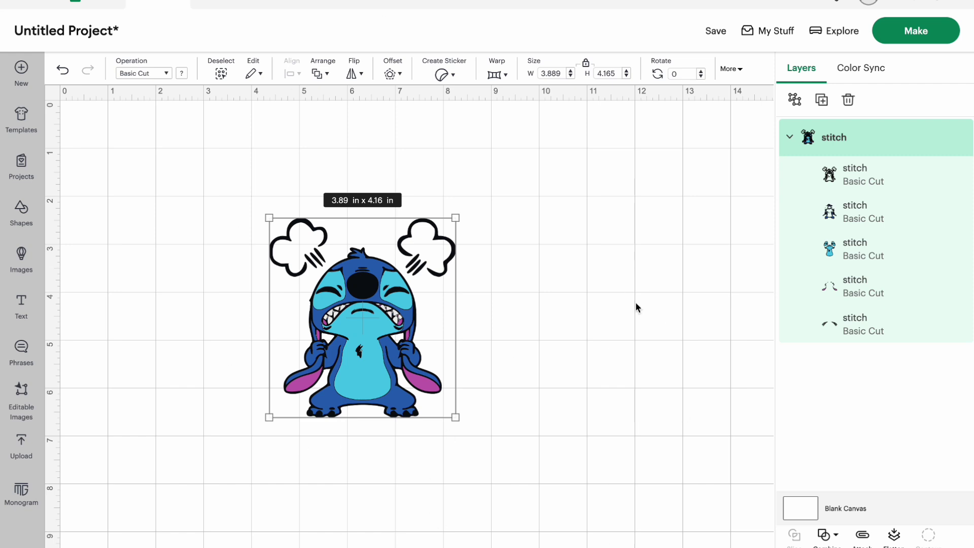
pyautogui.moveTo(456, 416); pyautogui.dragTo(520, 486)
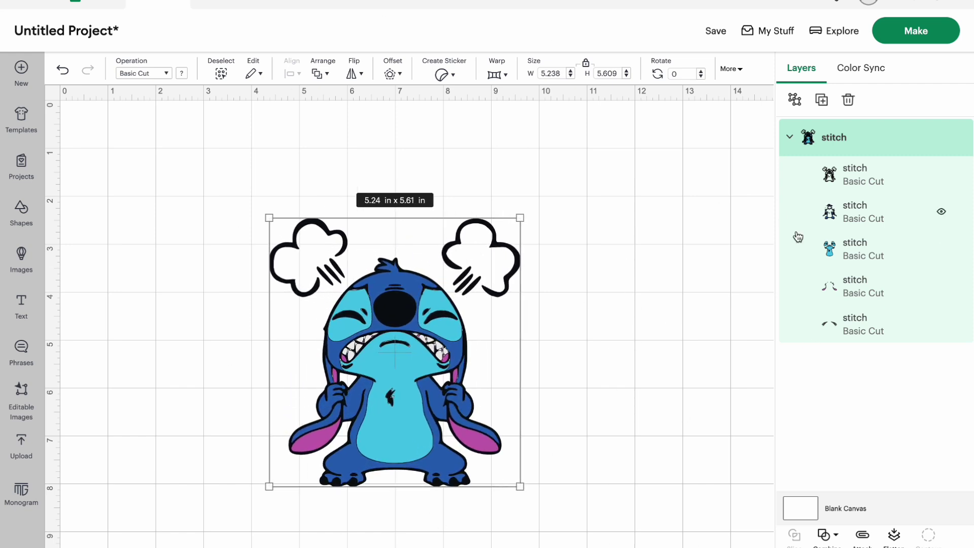
pyautogui.click(843, 184)
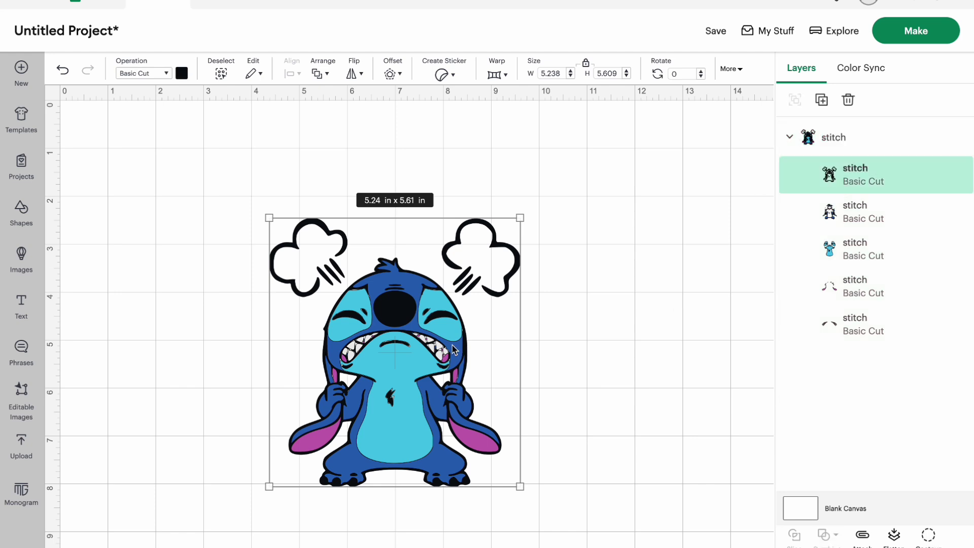
# - Hide all contours on the black layer, then restore the left and right cloud cuts
pyautogui.click(929, 535)
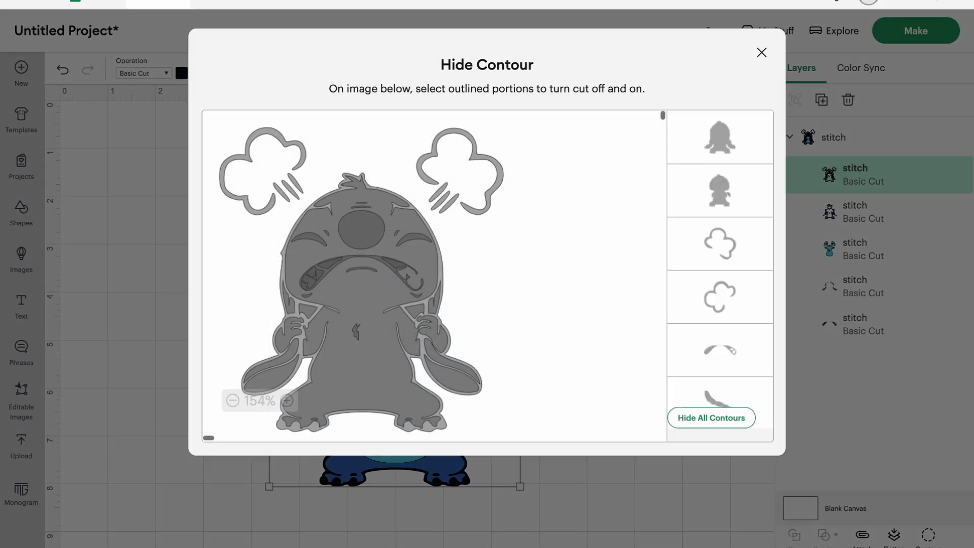
pyautogui.click(696, 419)
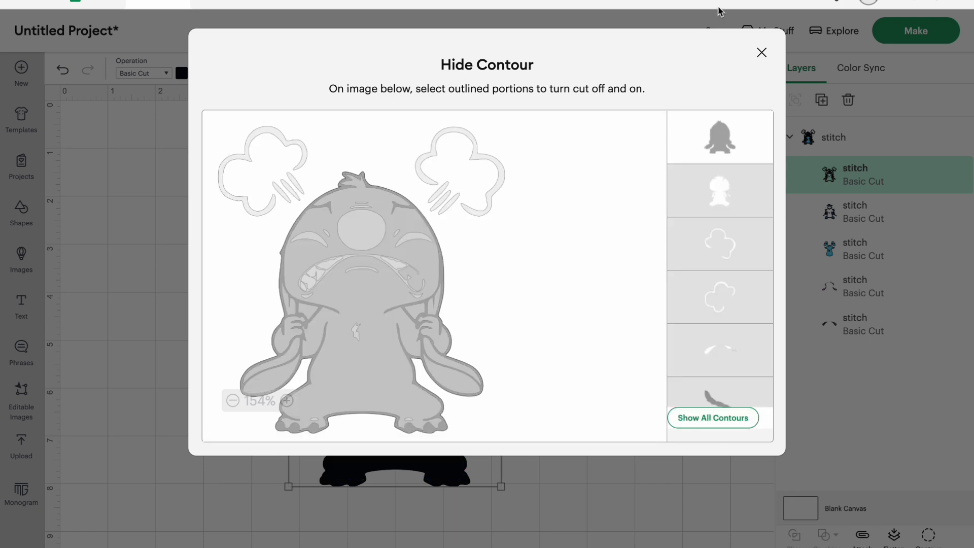
pyautogui.click(761, 52)
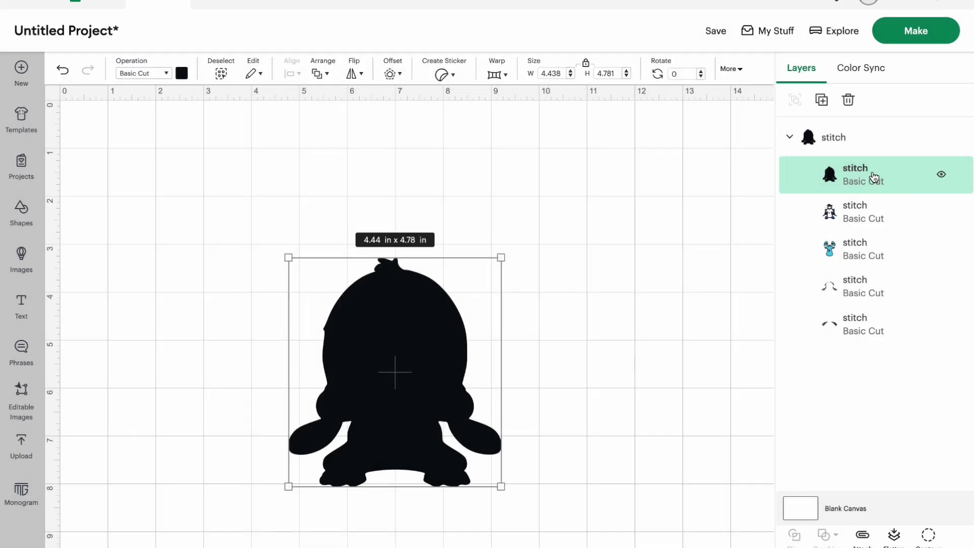
pyautogui.click(929, 535)
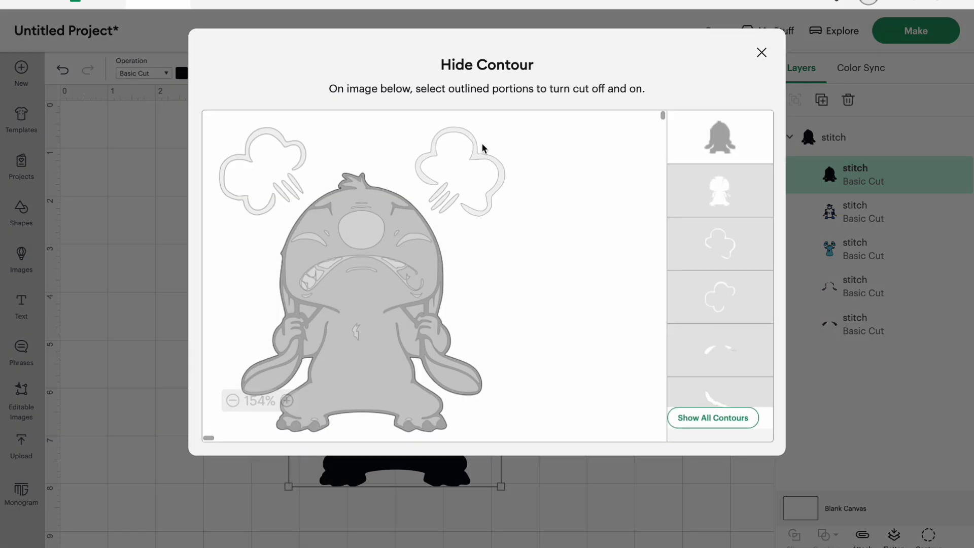
pyautogui.click(479, 160)
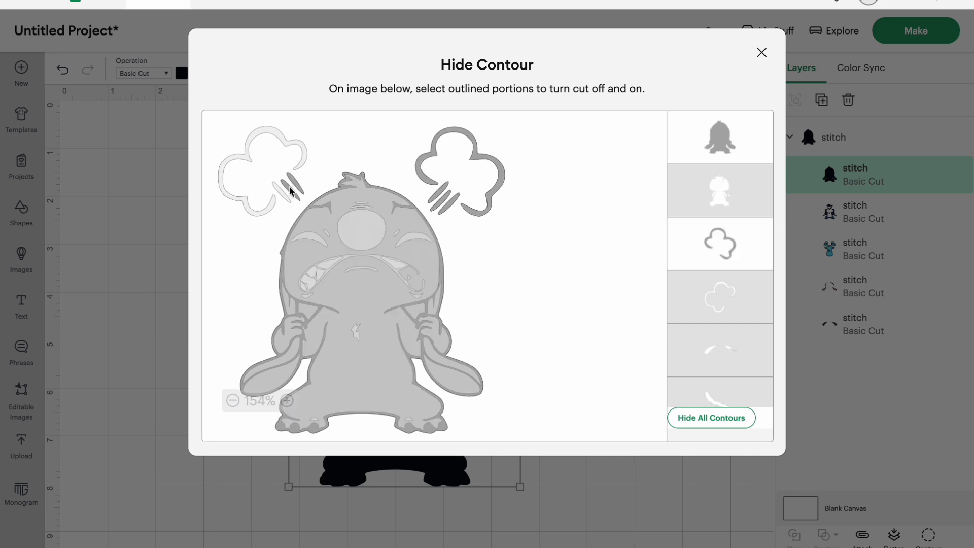
pyautogui.click(270, 210)
pyautogui.click(761, 53)
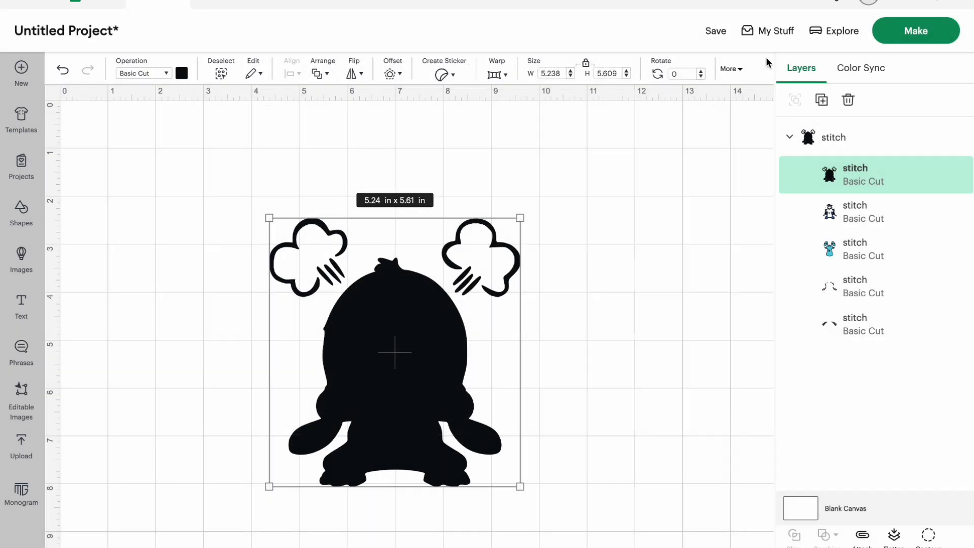
# - Move the black silhouette layer to the bottom of the Layers stack
pyautogui.moveTo(845, 174); pyautogui.dragTo(845, 380)
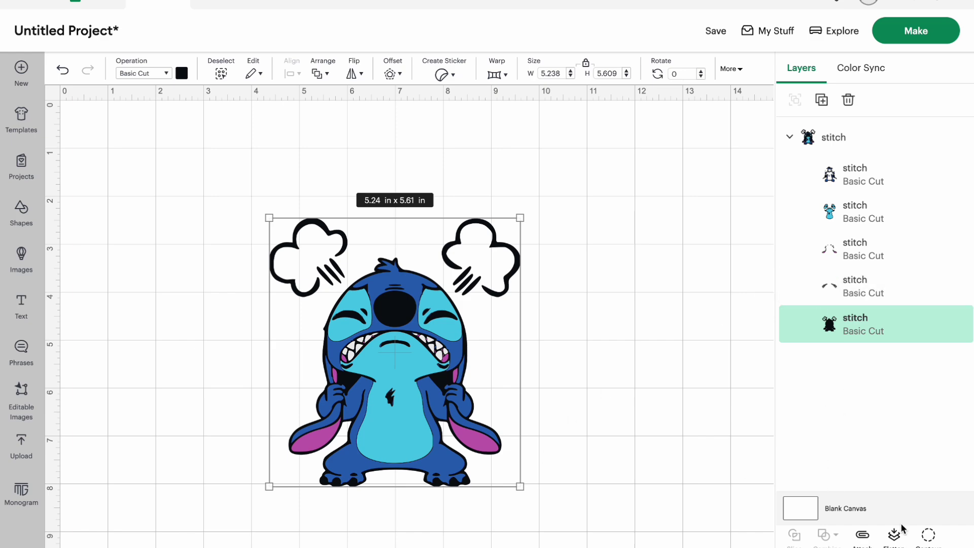
pyautogui.click(929, 534)
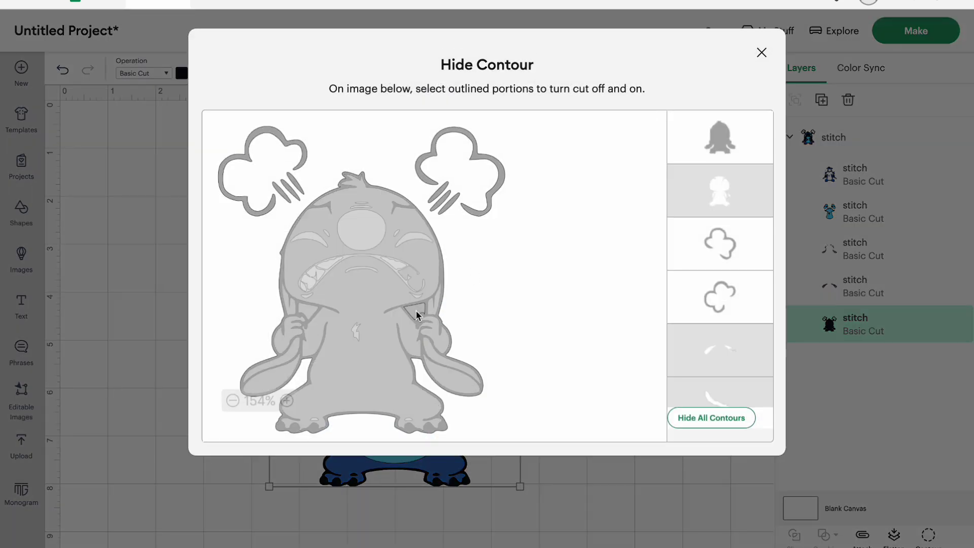
pyautogui.click(761, 52)
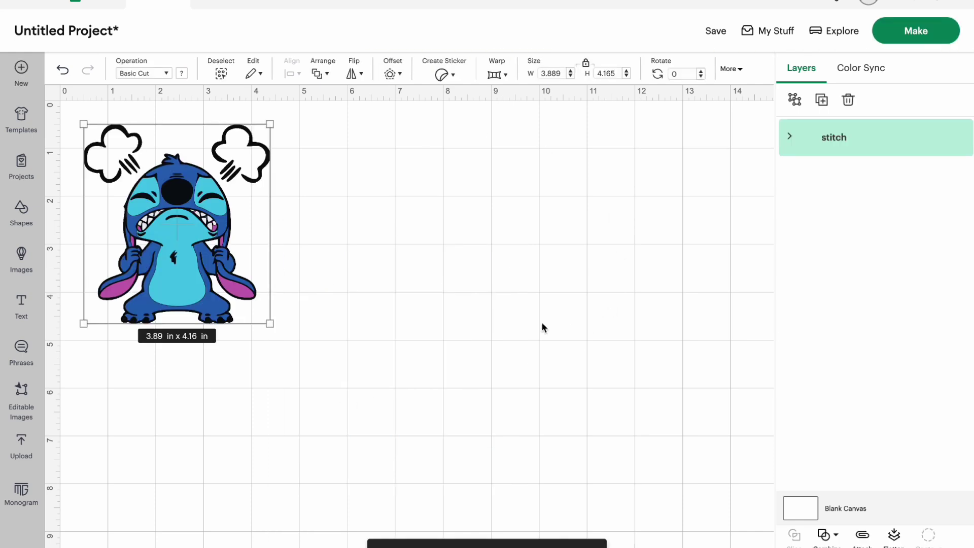
# - Expand the stitch group and move the black outline layer to the right
pyautogui.click(789, 137)
pyautogui.click(869, 174)
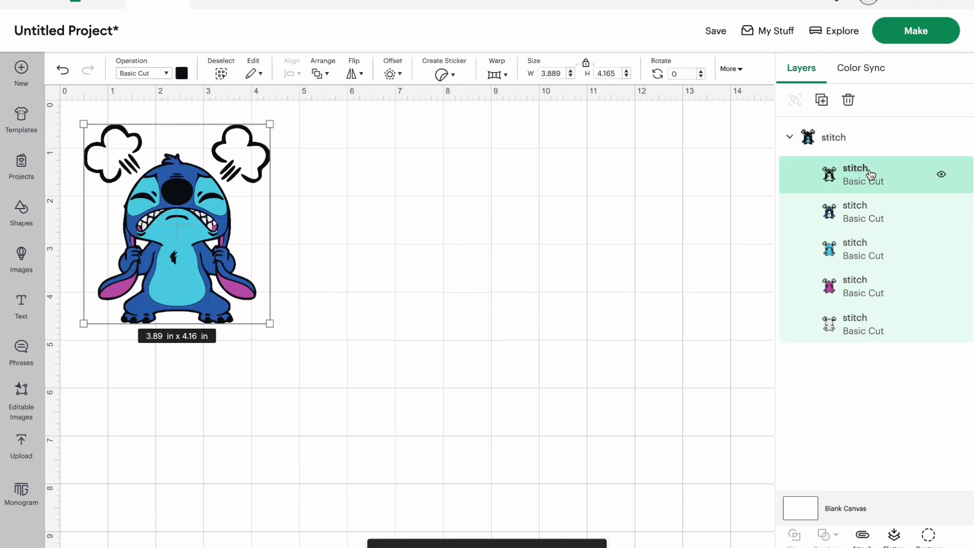
pyautogui.click(871, 219)
pyautogui.click(855, 180)
pyautogui.moveTo(181, 250); pyautogui.dragTo(384, 279)
# - Drag the blue, cyan and purple layers off the stack to their own spots, then nudge the black outline up-left
pyautogui.moveTo(209, 220); pyautogui.dragTo(594, 265)
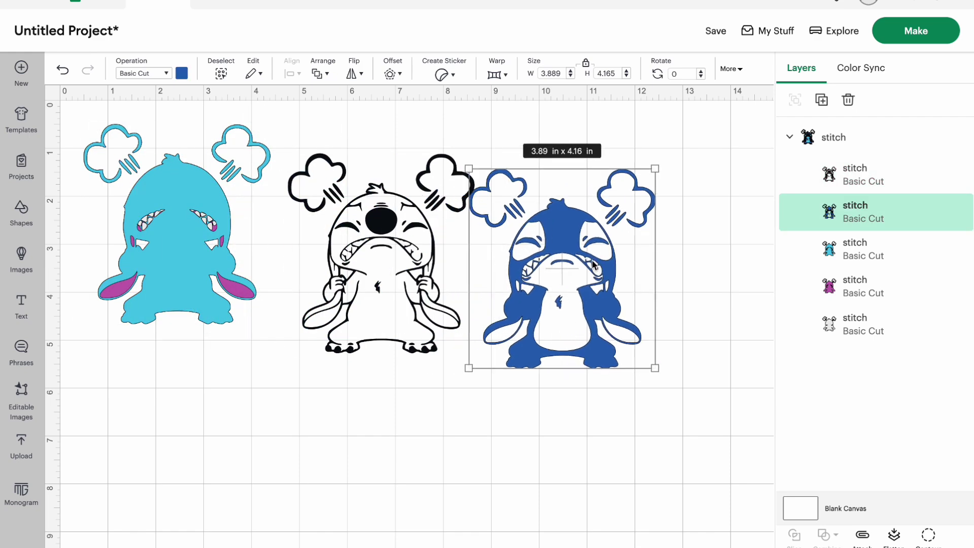
pyautogui.moveTo(166, 224); pyautogui.dragTo(238, 431)
pyautogui.moveTo(178, 259); pyautogui.dragTo(466, 500)
pyautogui.moveTo(165, 279); pyautogui.dragTo(645, 536)
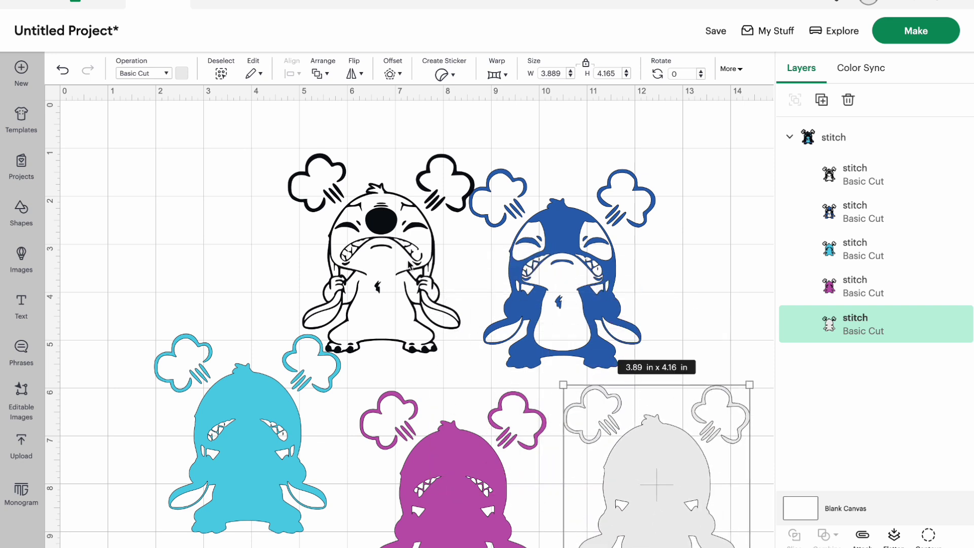
pyautogui.moveTo(390, 249); pyautogui.dragTo(378, 222)
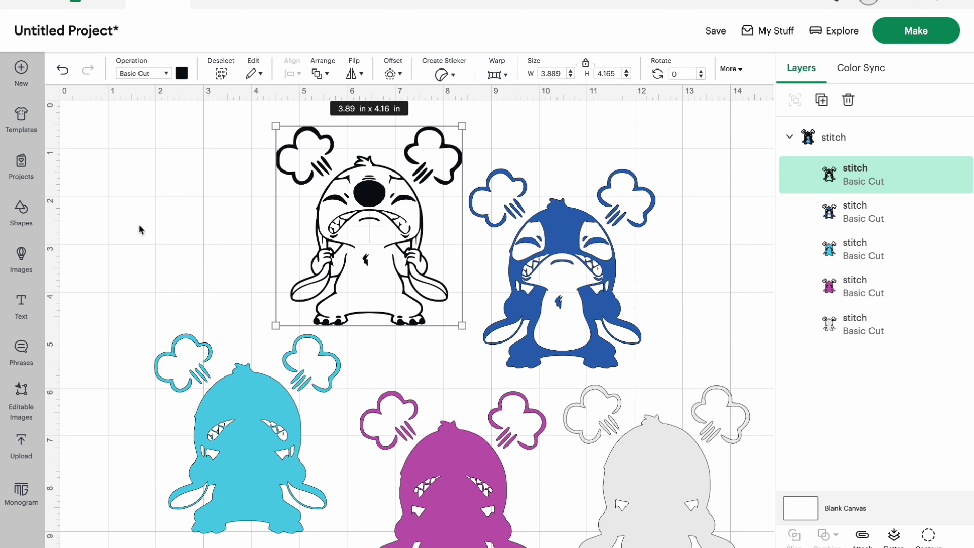
# - Check the cyan and blue layers, box-select all the spread-out layers, then clear the selection
pyautogui.click(244, 441)
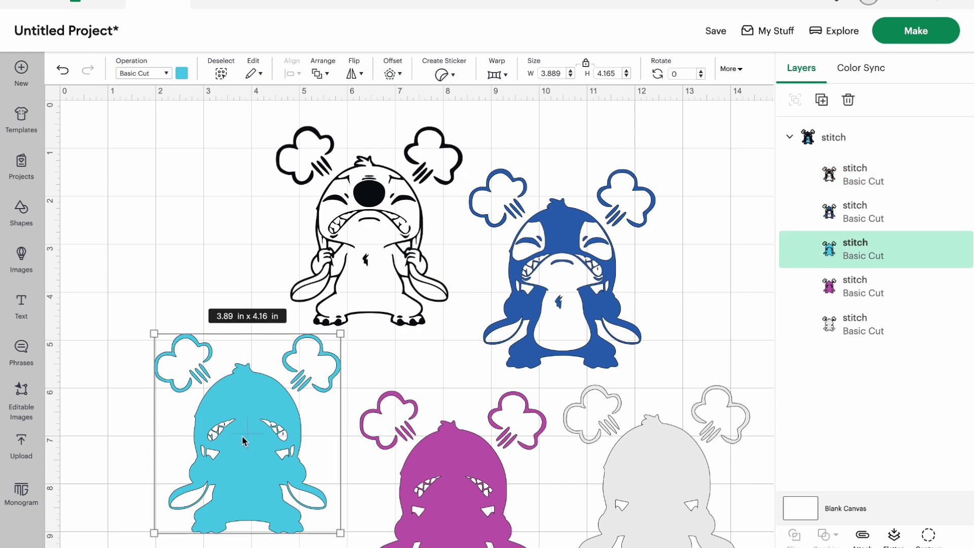
pyautogui.click(581, 297)
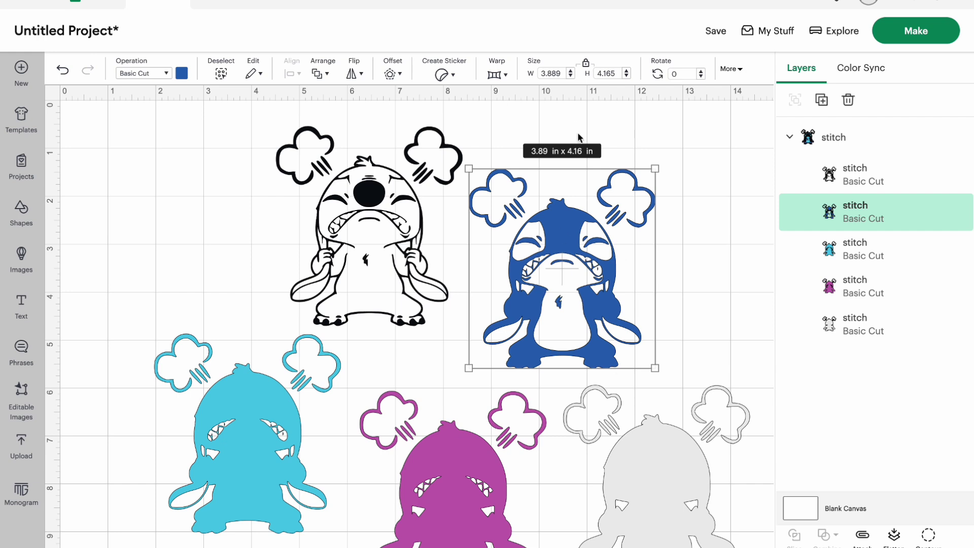
pyautogui.click(124, 182)
pyautogui.moveTo(124, 181); pyautogui.dragTo(746, 546)
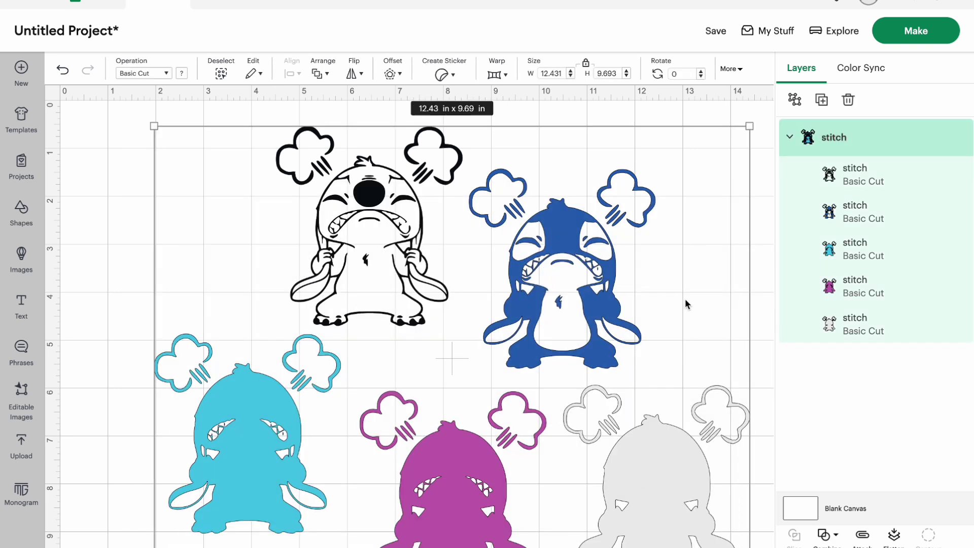
pyautogui.click(108, 205)
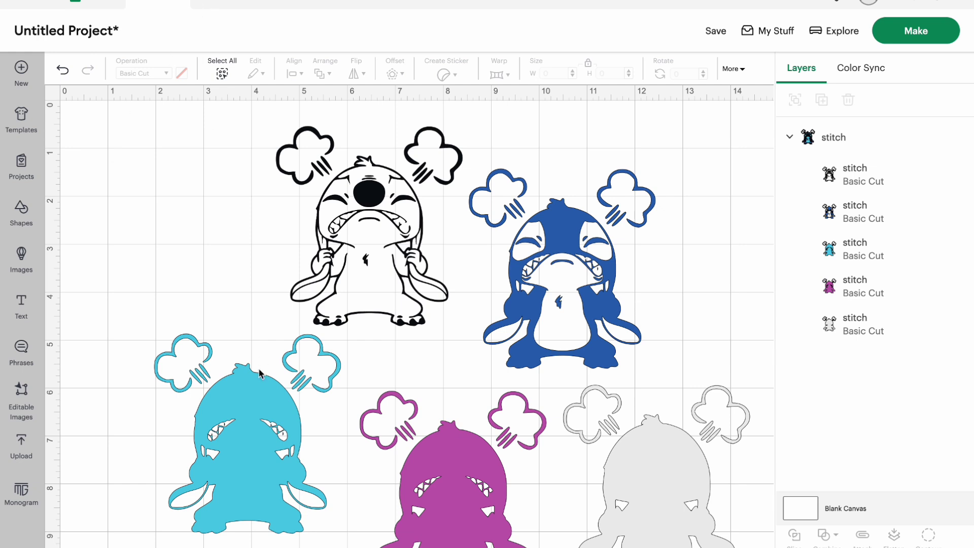
pyautogui.click(312, 297)
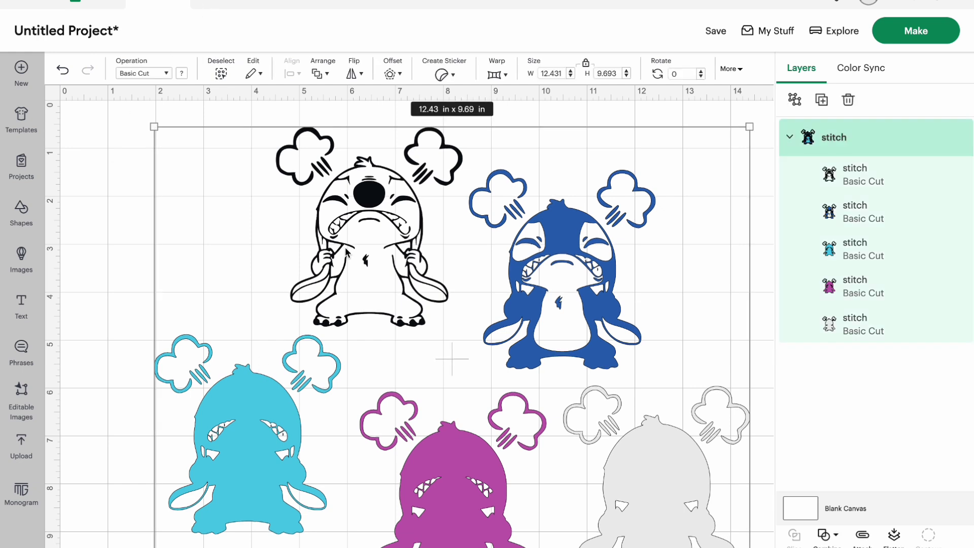